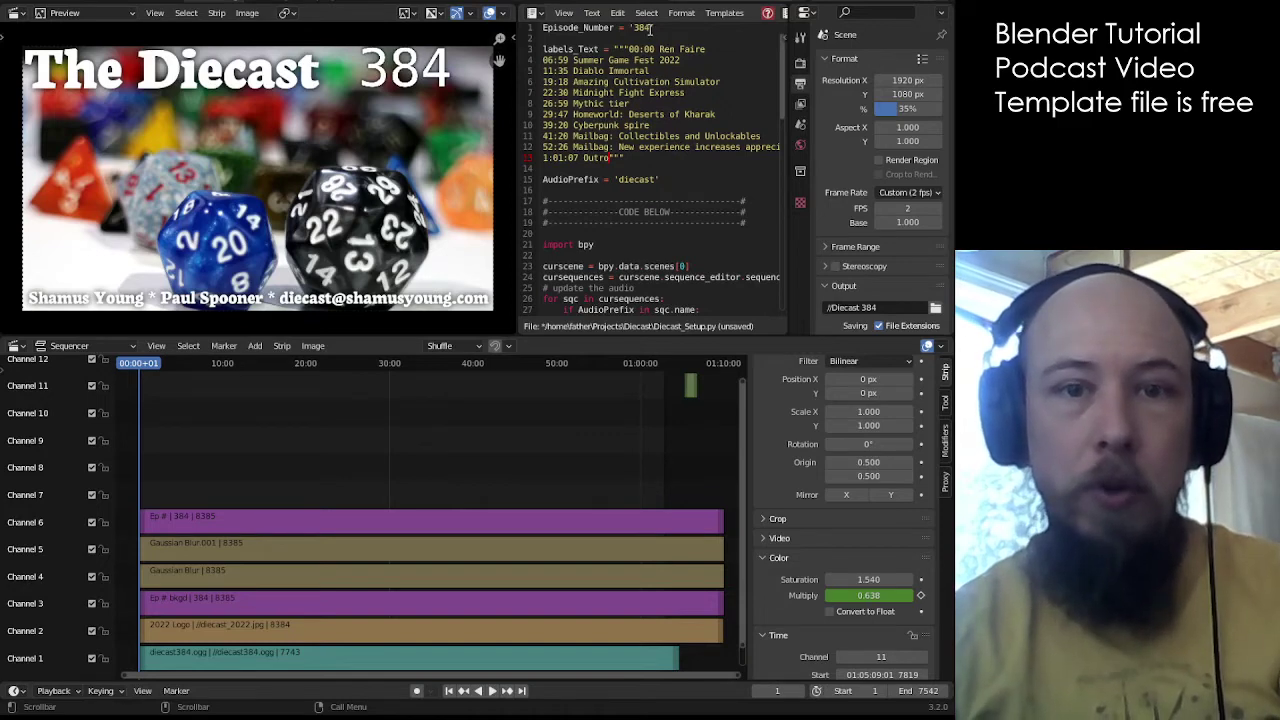
Step: Change Episode_Number to 333, leaving the topic list and 'diecast' AudioPrefix unchanged
{"action": "key", "text": "BackSpace"}
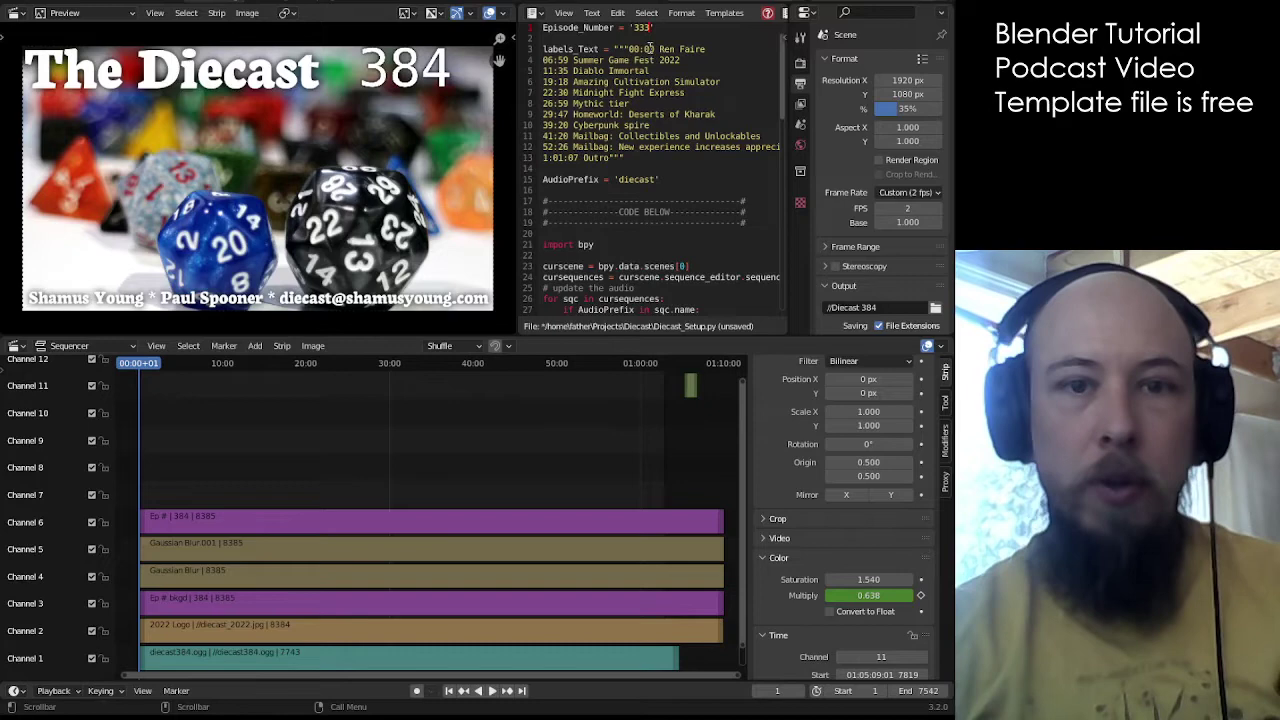
{"action": "left_click_drag", "start_coordinate": [630, 49], "coordinate": [605, 158]}
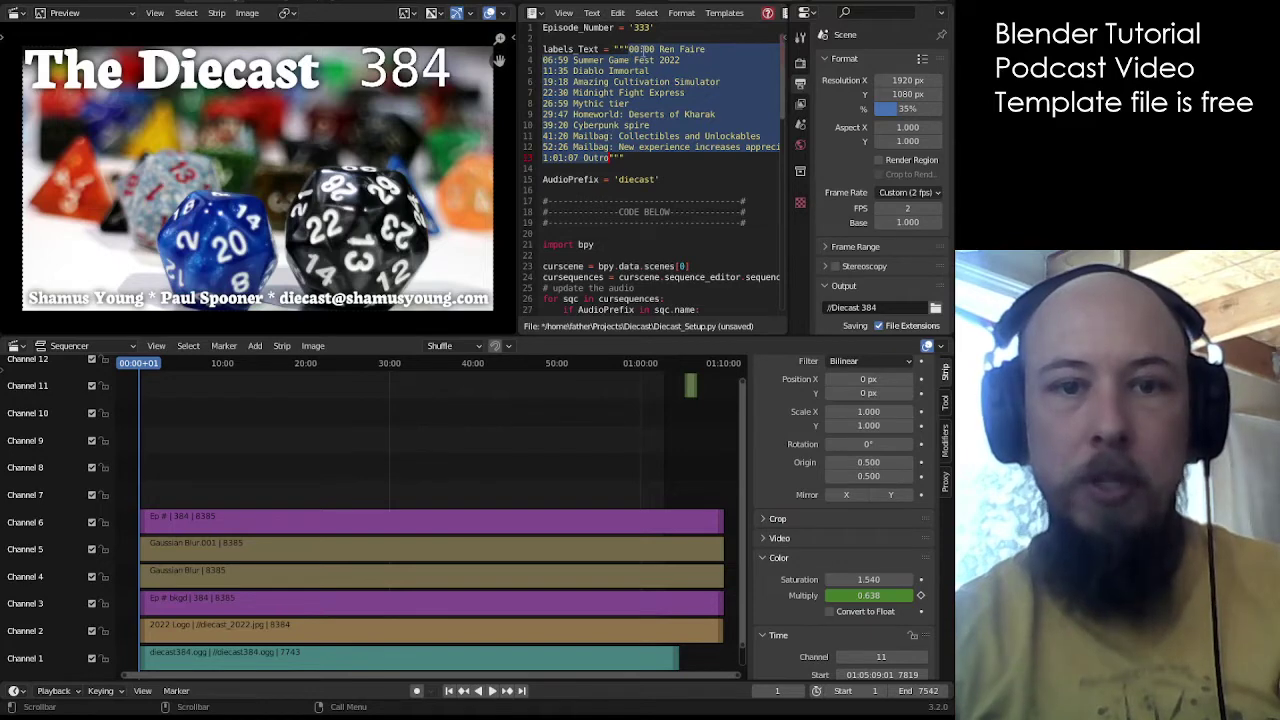
{"action": "left_click", "coordinate": [630, 160]}
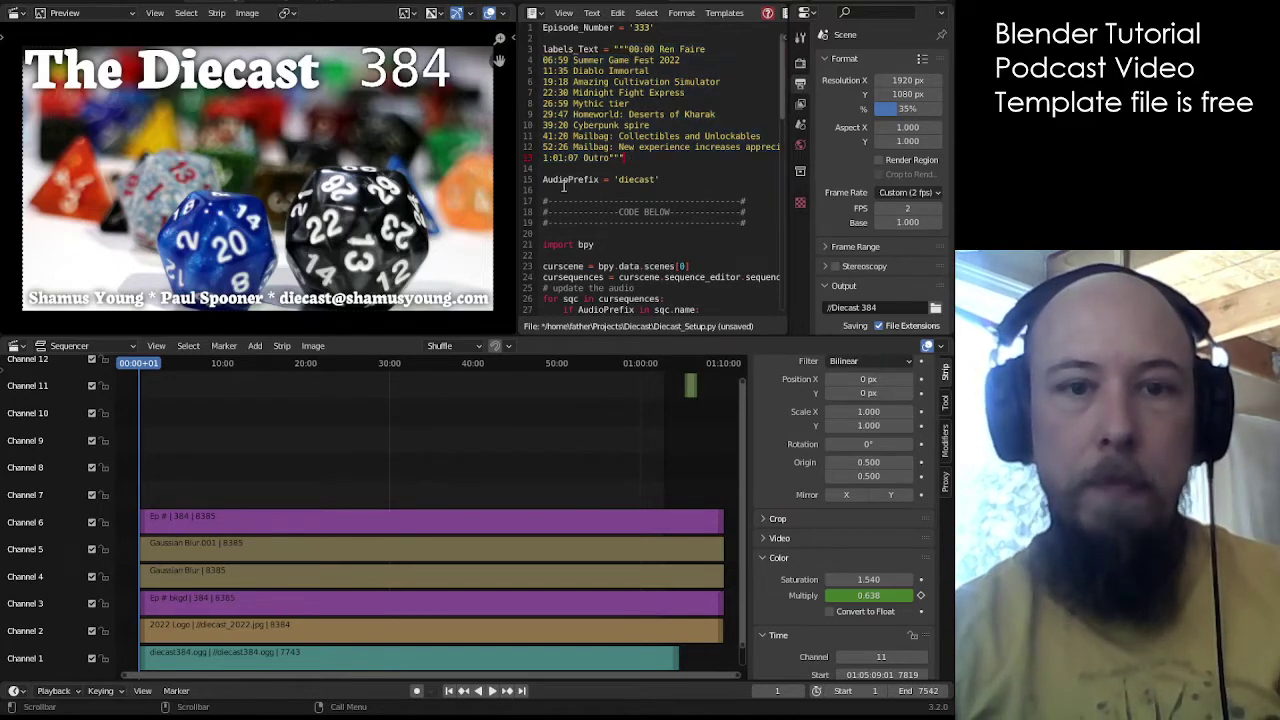
{"action": "left_click_drag", "start_coordinate": [619, 179], "coordinate": [654, 179]}
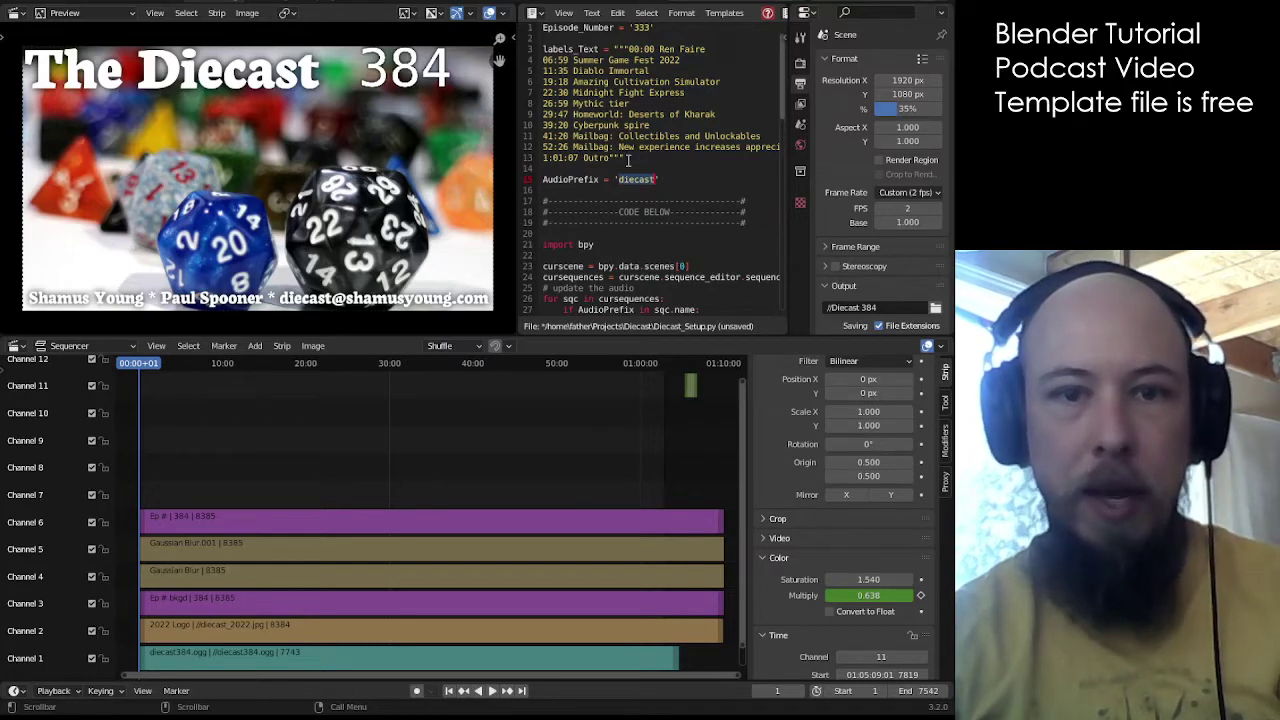
{"action": "left_click", "coordinate": [629, 160]}
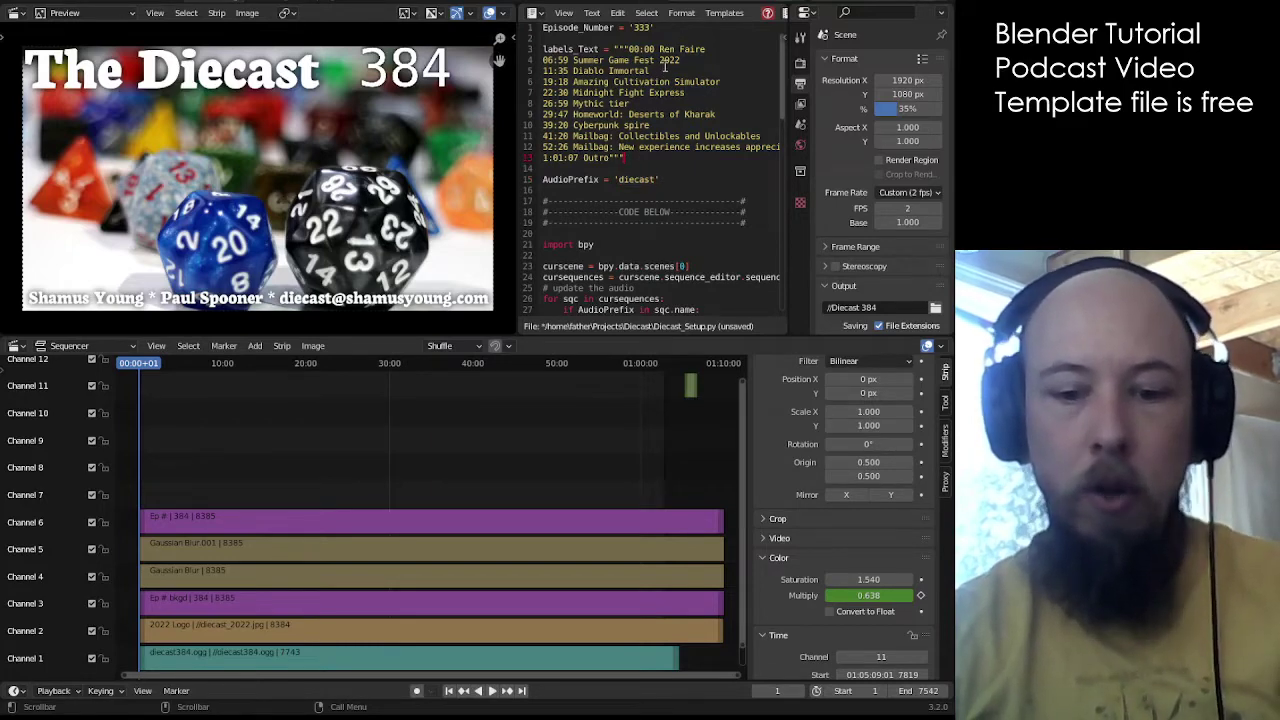
{"action": "scroll", "coordinate": [757, 19], "scroll_direction": "right", "scroll_amount": 8}
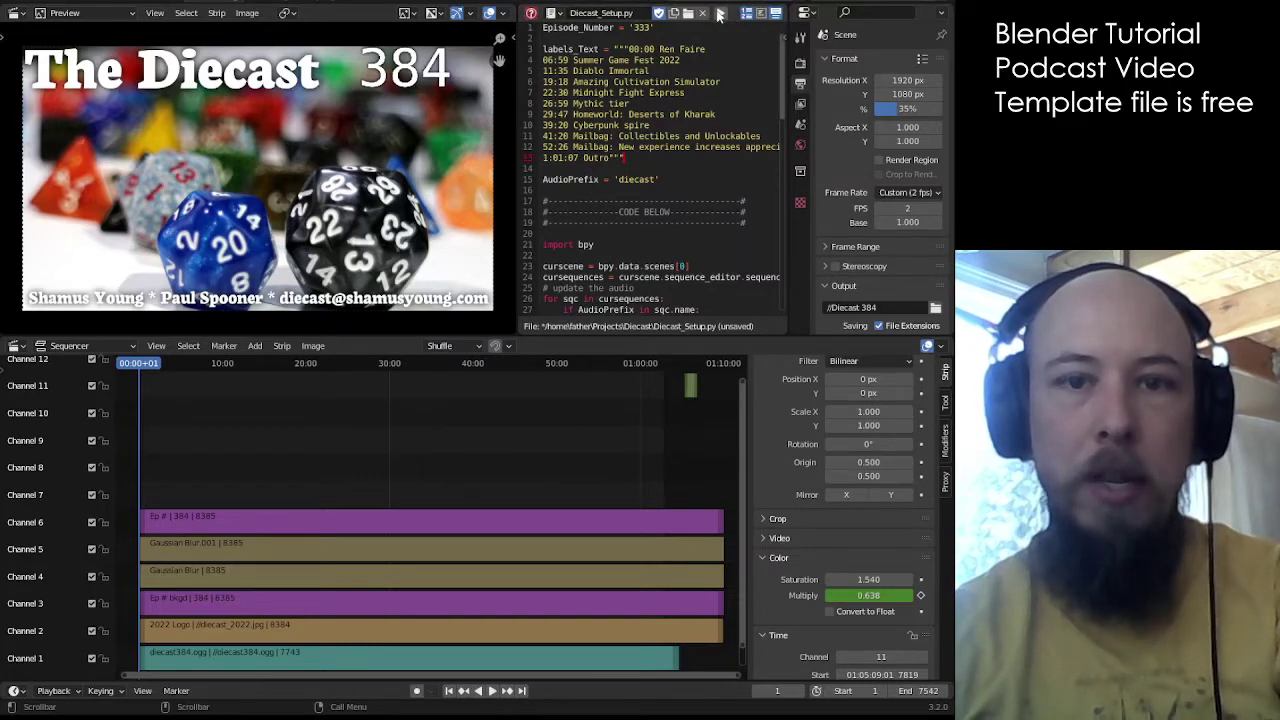
Step: Run the setup script to build episode 333's topic strips, then briefly play the sequence
{"action": "left_click", "coordinate": [722, 15]}
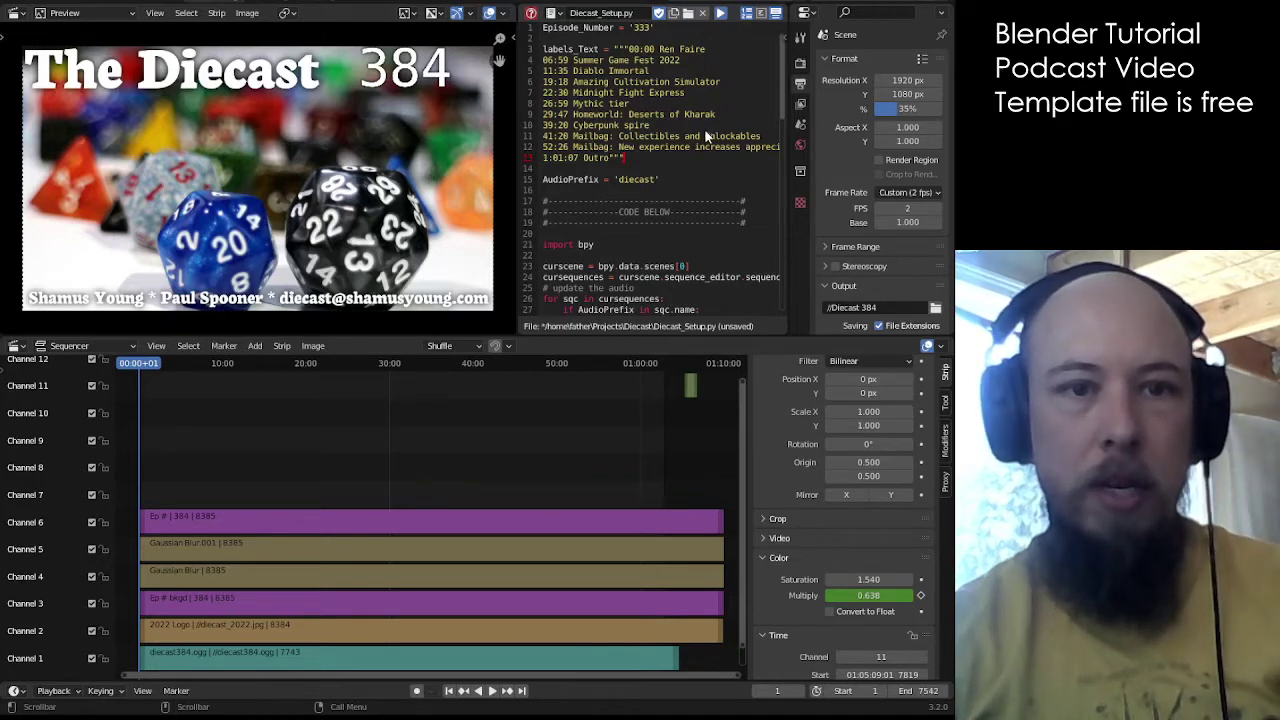
{"action": "key", "text": "alt+p"}
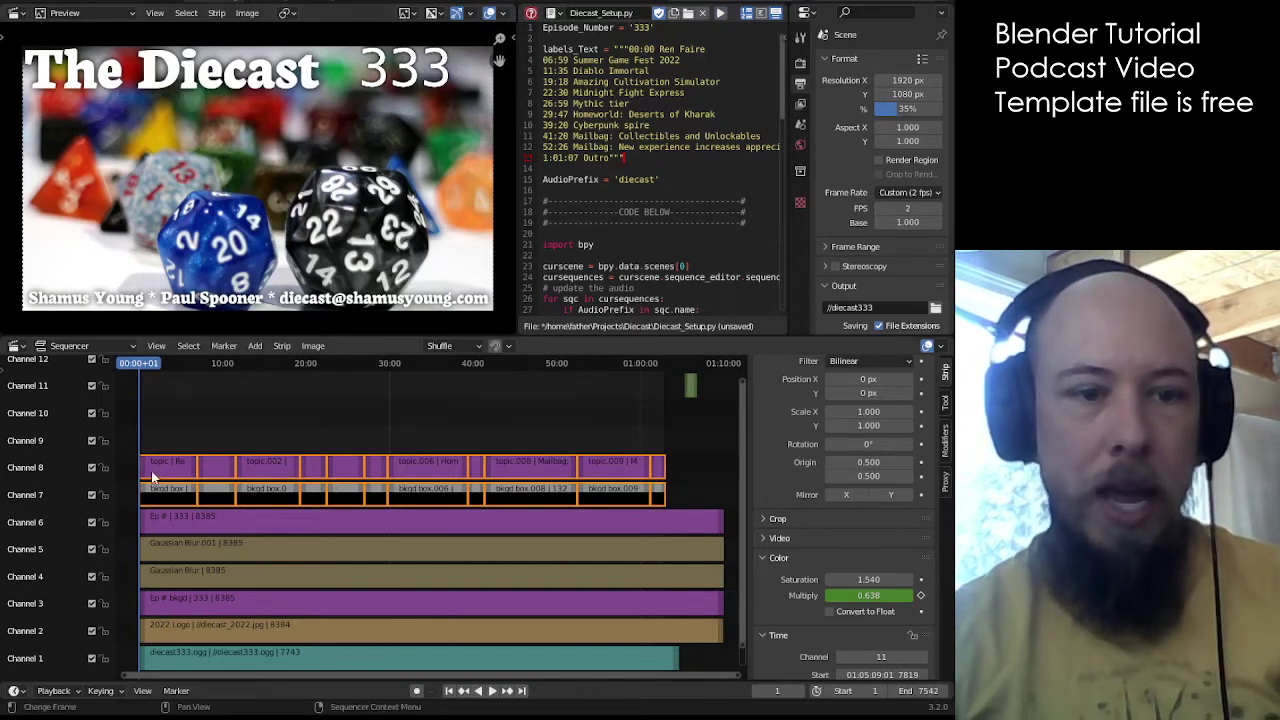
{"action": "key", "text": "space"}
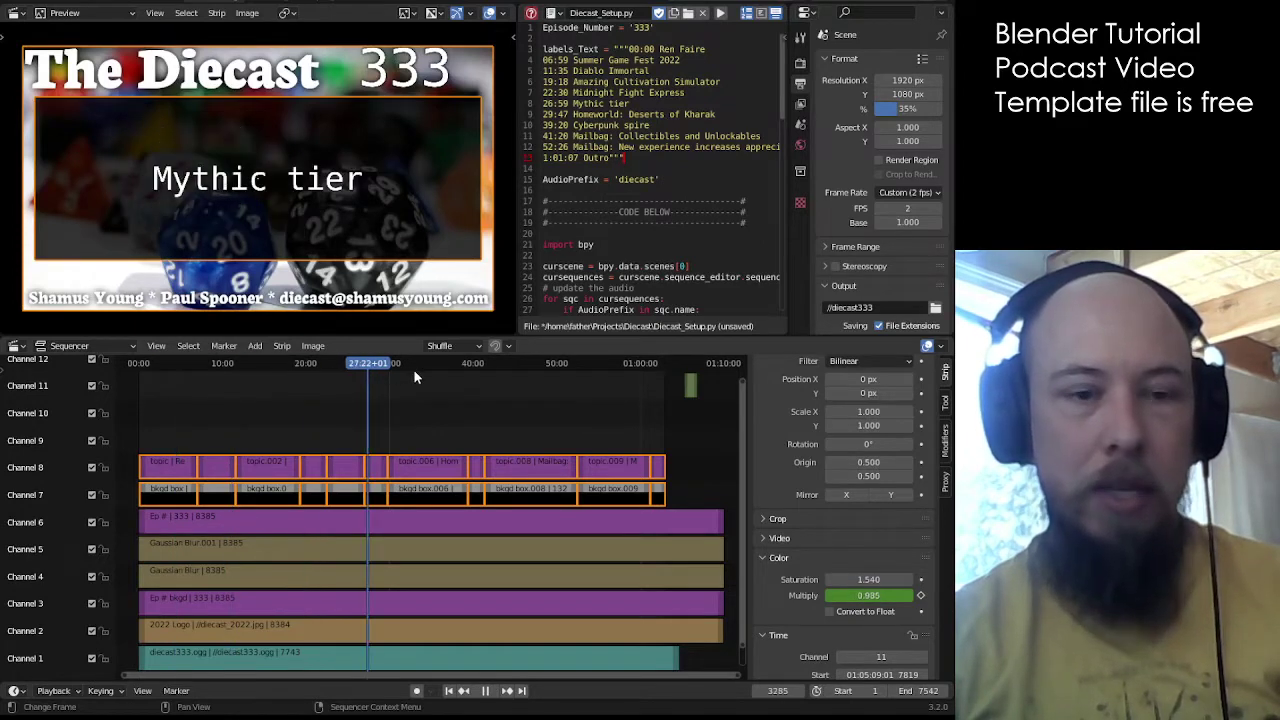
{"action": "key", "text": "space"}
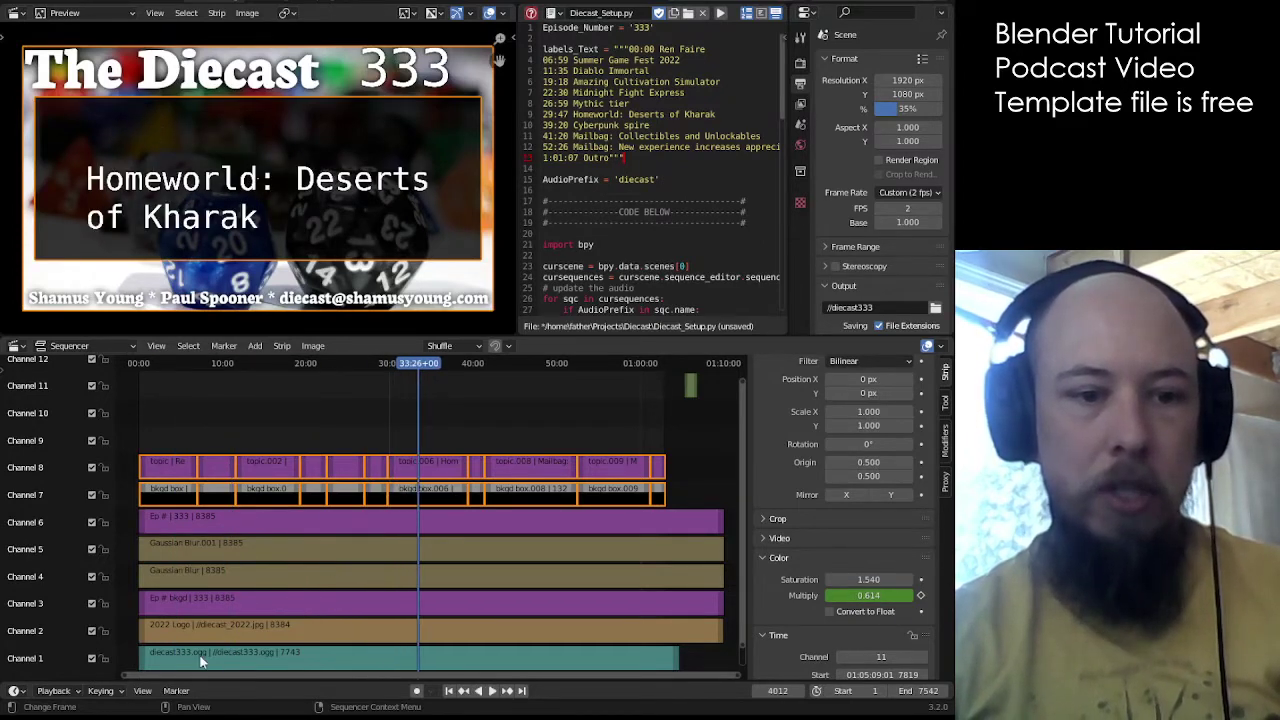
Step: Select the diecast333.ogg strip and check the Ren Faire, Mythic tier and Midnight Fight Express cards
{"action": "left_click", "coordinate": [196, 658]}
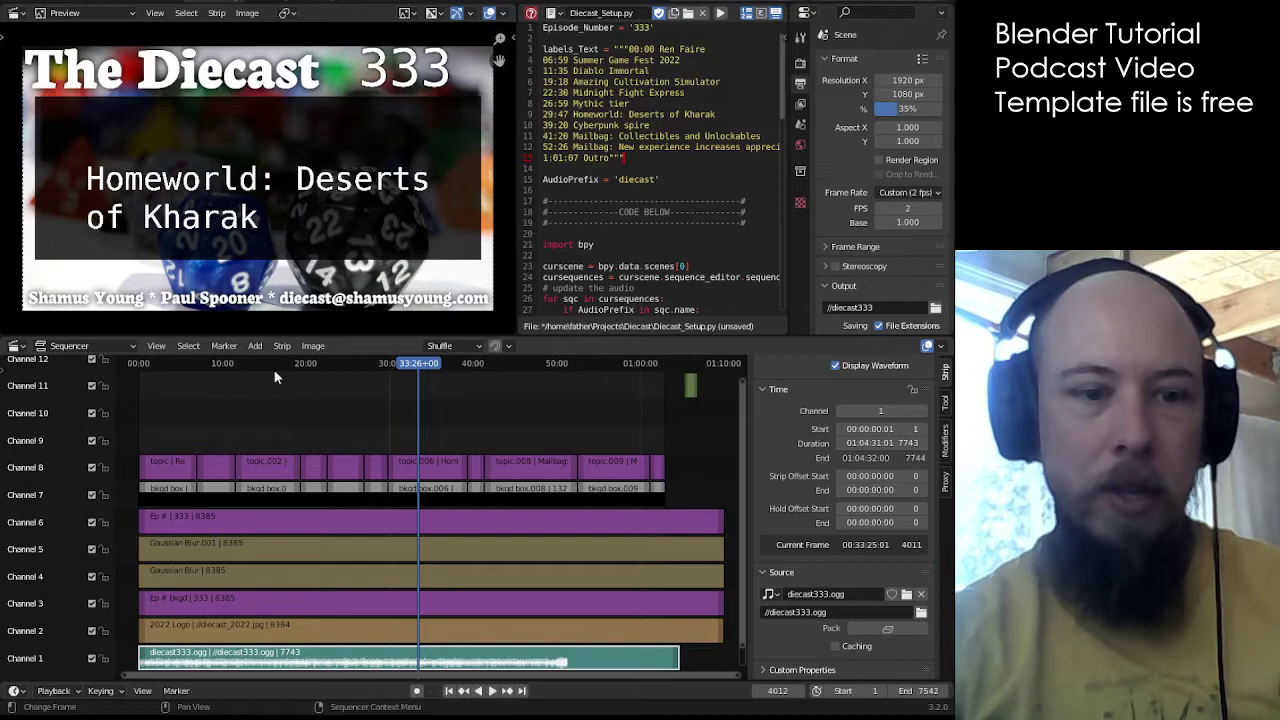
{"action": "left_click", "coordinate": [166, 369]}
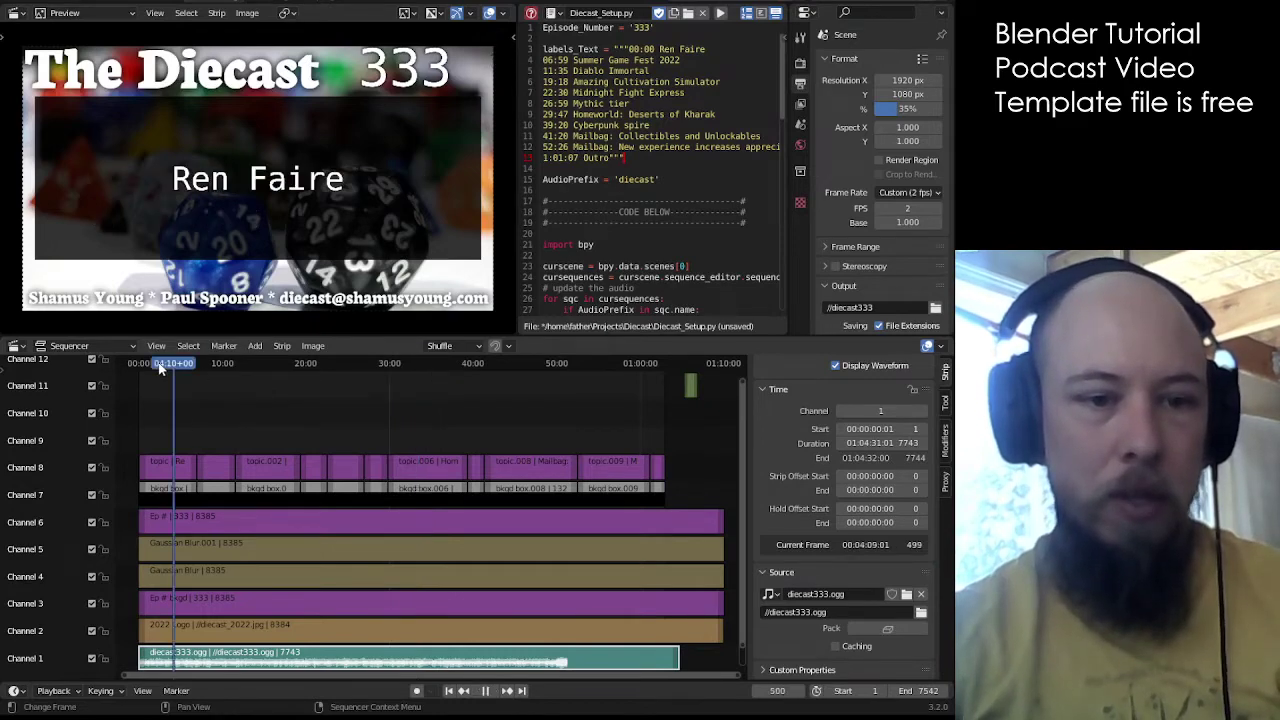
{"action": "key", "text": "space"}
{"action": "left_click", "coordinate": [177, 368]}
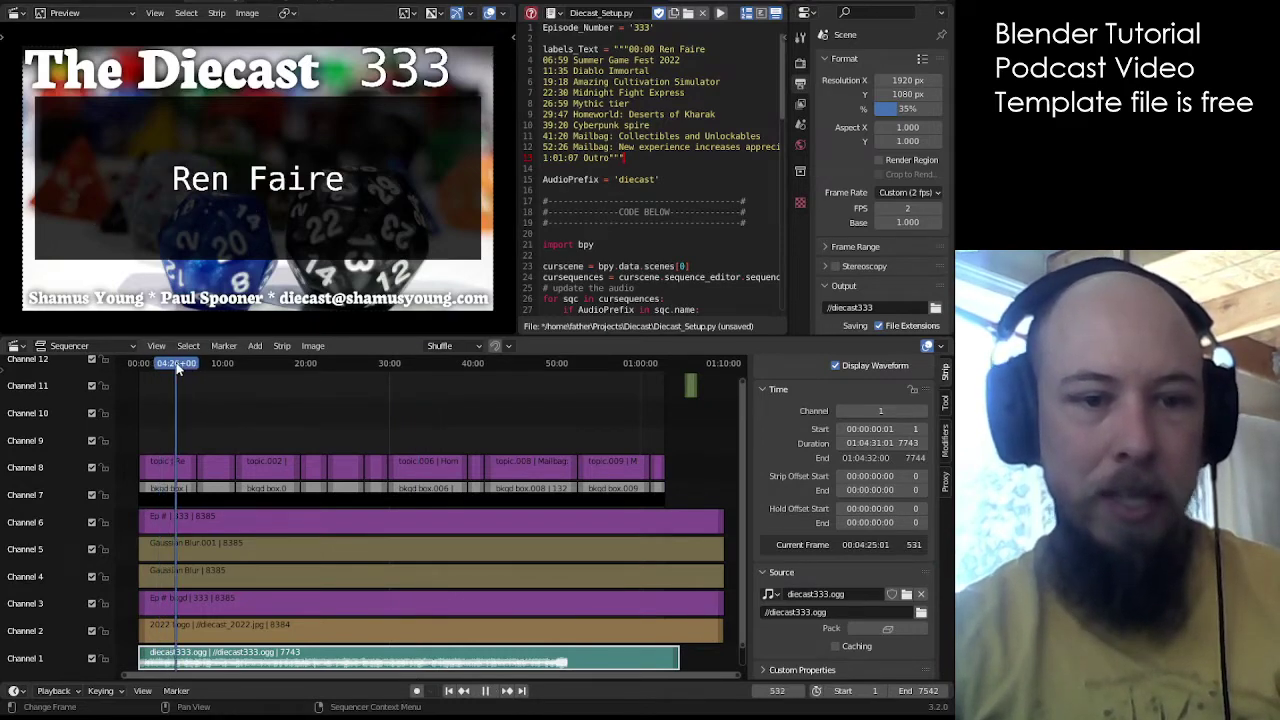
{"action": "left_click", "coordinate": [376, 370]}
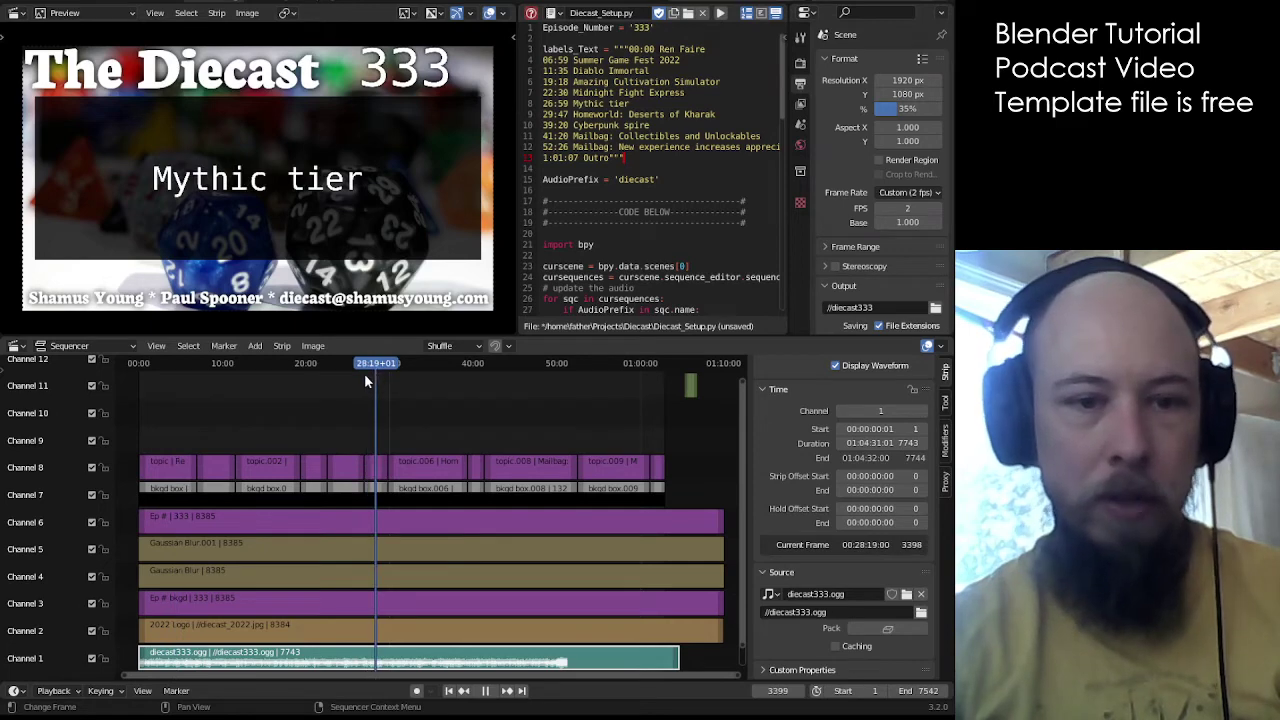
{"action": "left_click", "coordinate": [361, 375]}
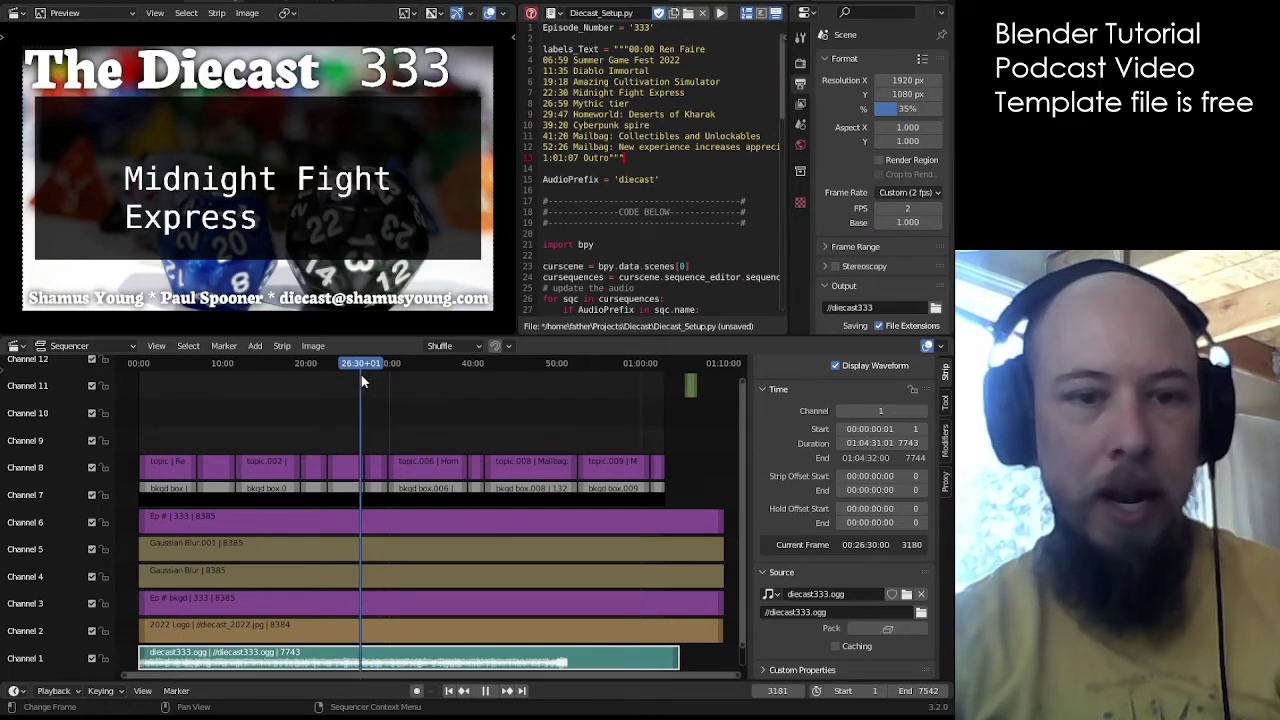
{"action": "key", "text": "space"}
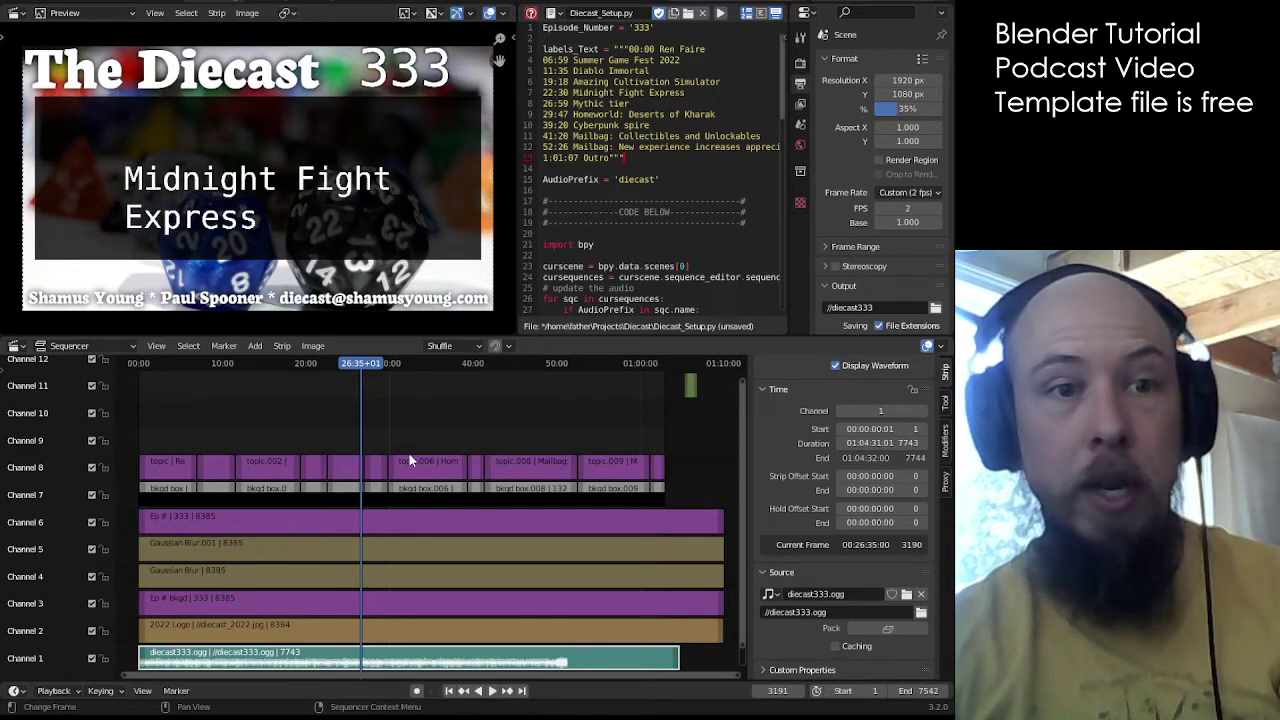
Step: Preview the Ren Faire and Summer Game Fest 2022 titles and select the Summer Game Fest strip
{"action": "left_click", "coordinate": [338, 363]}
{"action": "key", "text": "space"}
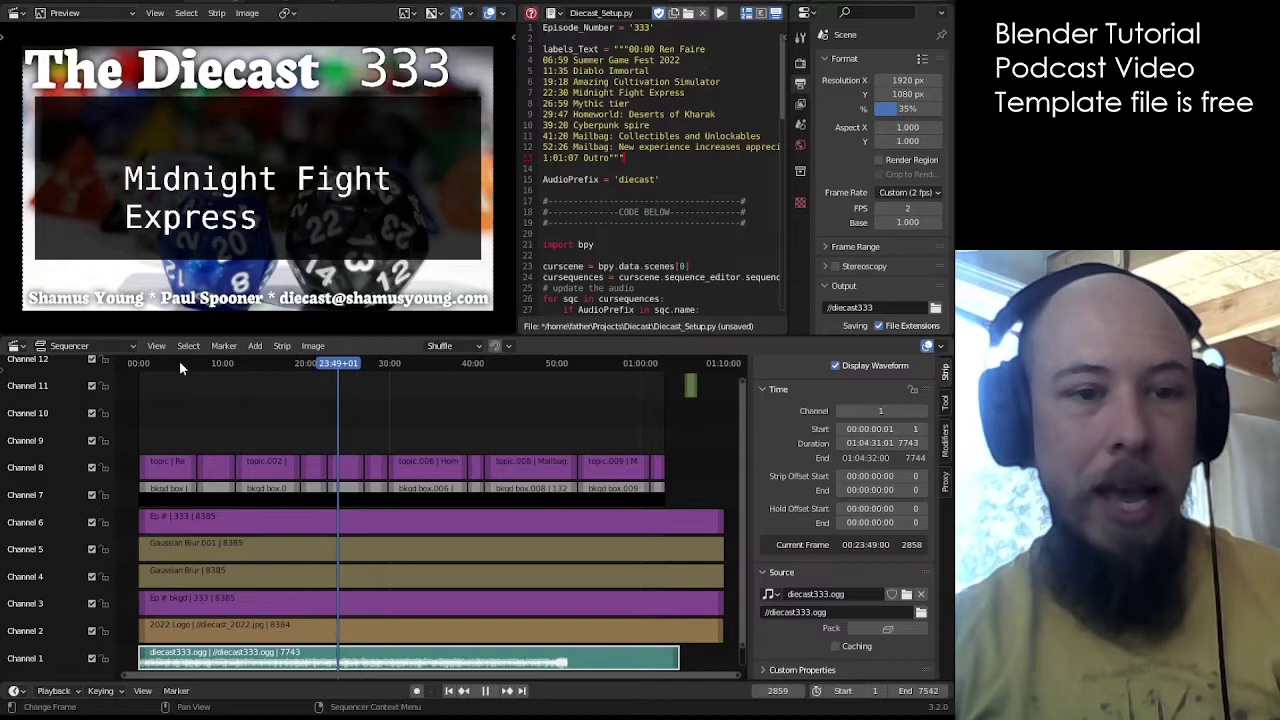
{"action": "left_click", "coordinate": [176, 364]}
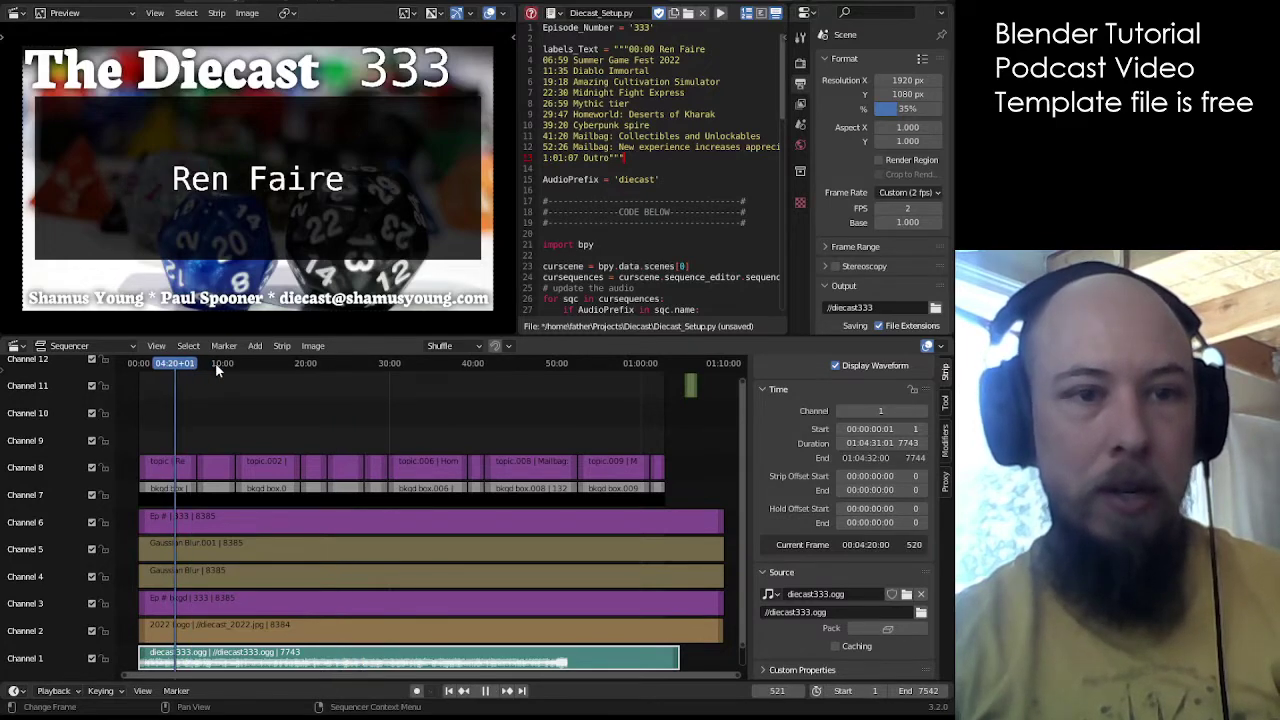
{"action": "left_click", "coordinate": [215, 362]}
{"action": "key", "text": "space"}
{"action": "left_click", "coordinate": [222, 478]}
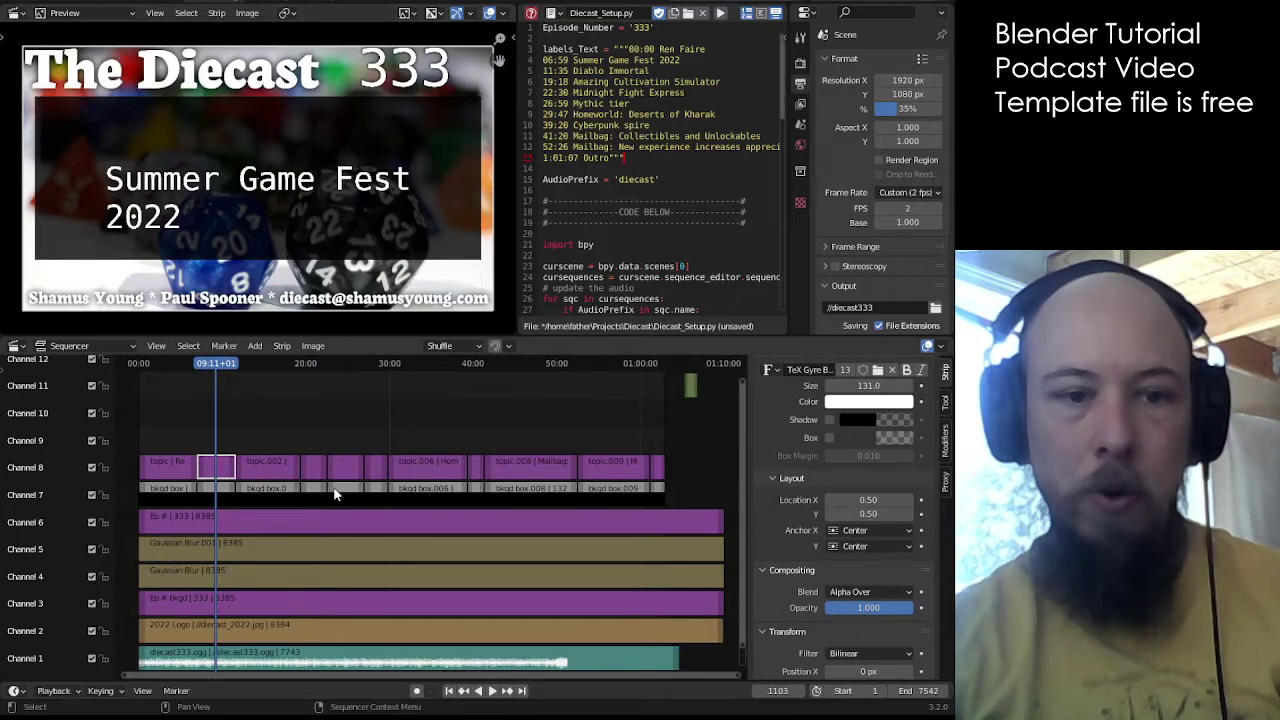
Step: Review Diablo Immortal through Mythic tier titles, adding Midnight Fight Express and topic.006 strips to the selection
{"action": "left_click", "coordinate": [260, 363]}
{"action": "key", "text": "space"}
{"action": "left_click", "coordinate": [305, 365]}
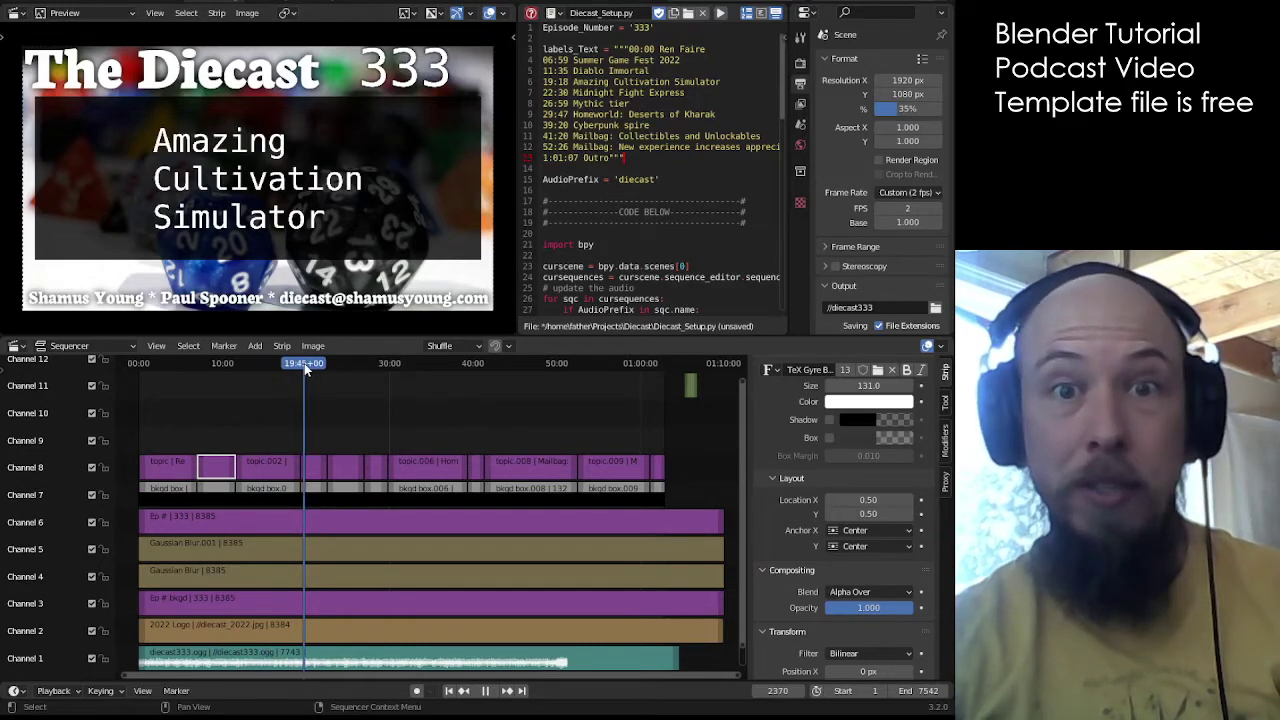
{"action": "left_click", "coordinate": [349, 364]}
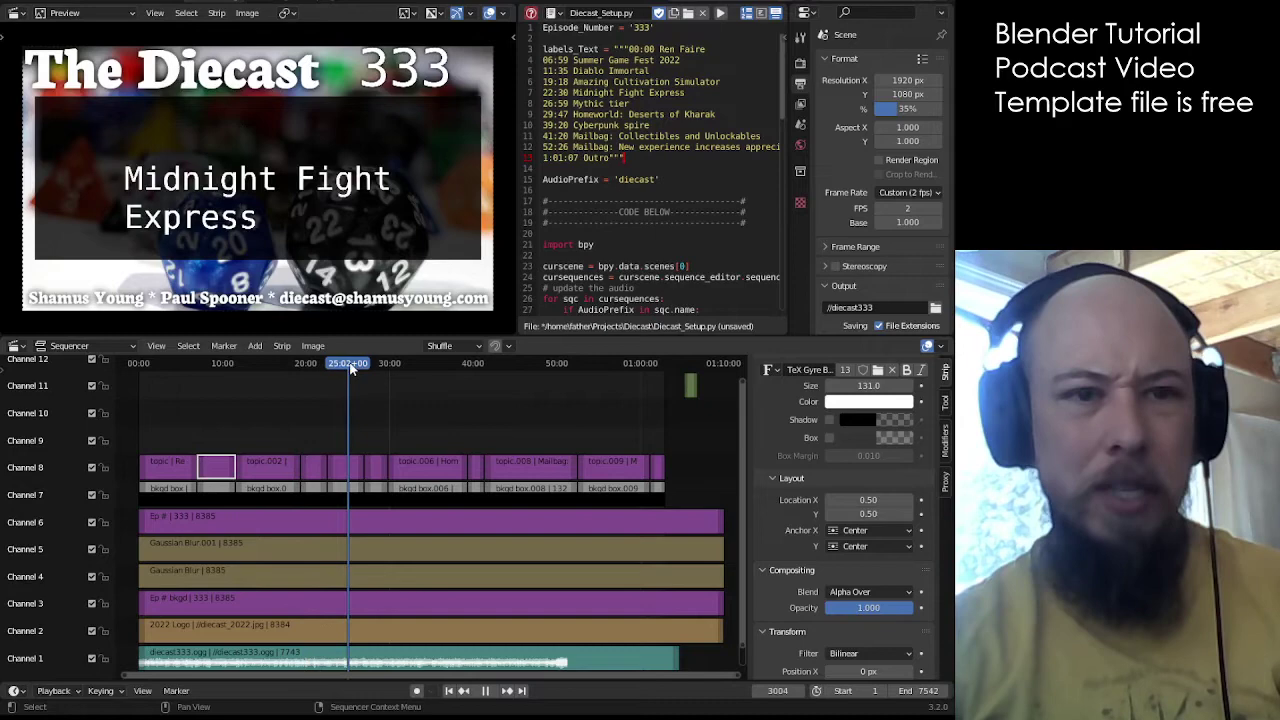
{"action": "key", "text": "space"}
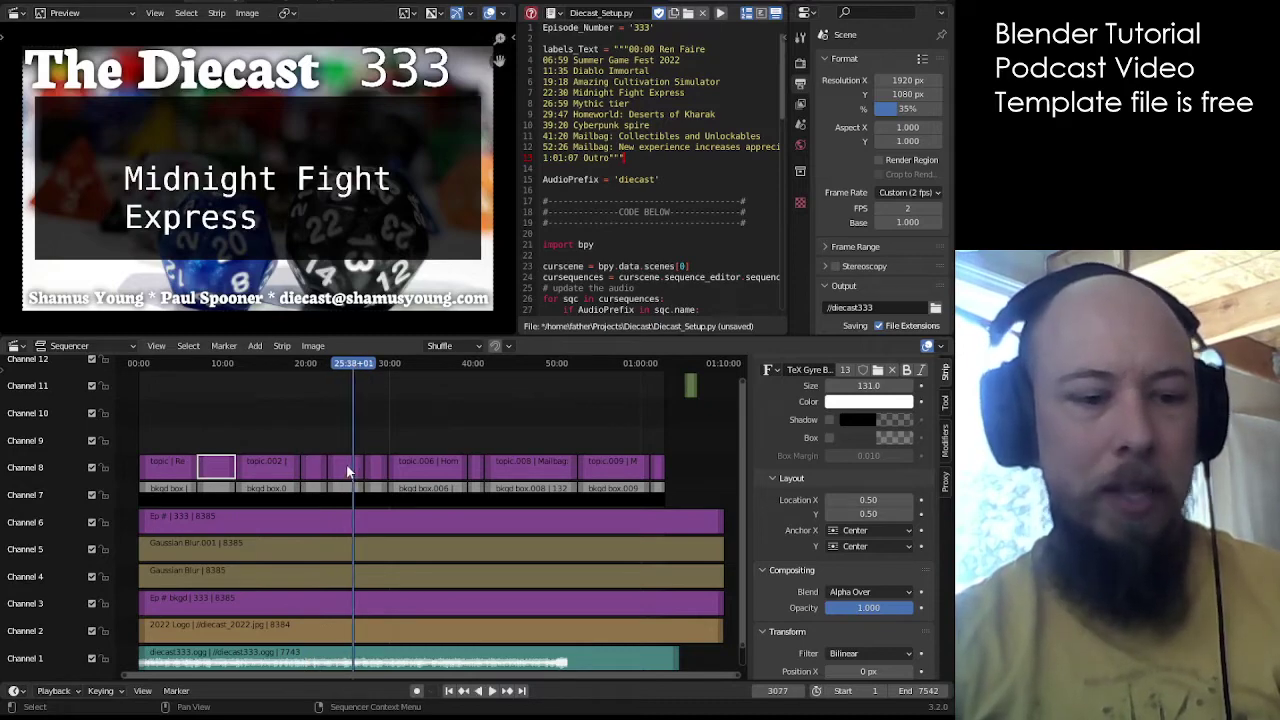
{"action": "left_click", "coordinate": [348, 468], "text": "shift"}
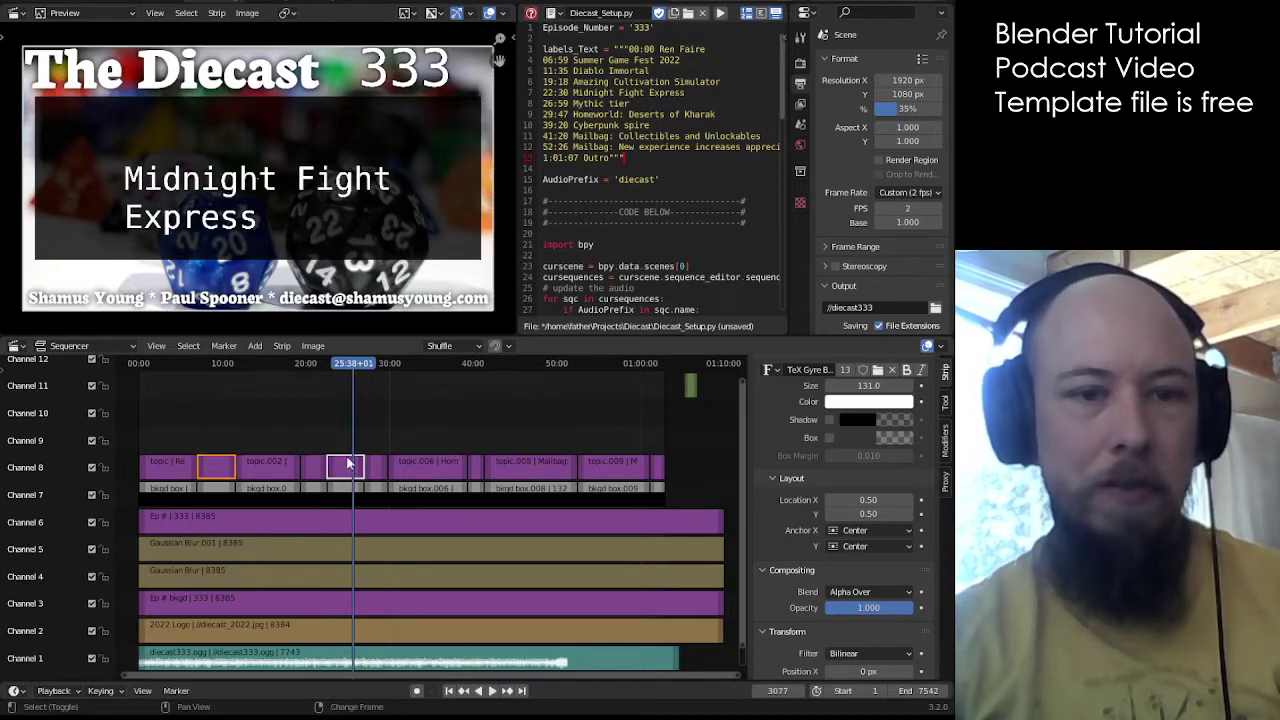
{"action": "left_click", "coordinate": [378, 364]}
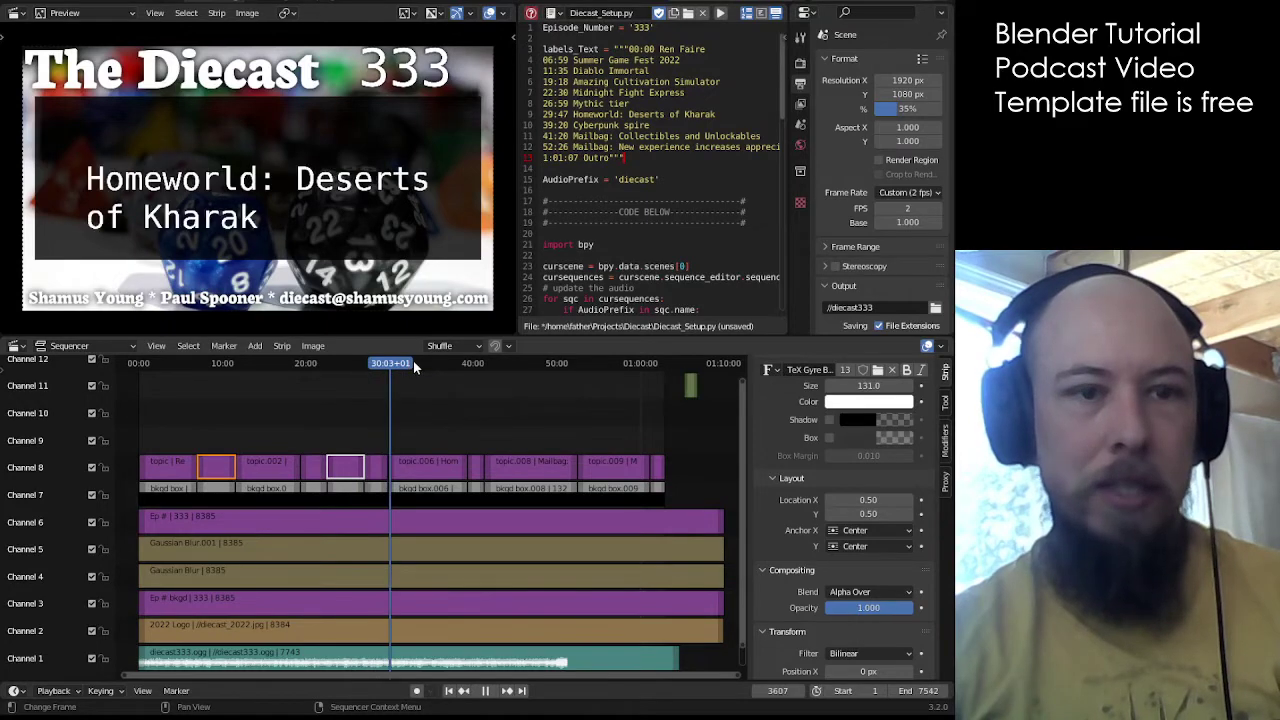
{"action": "key", "text": "space"}
{"action": "left_click", "coordinate": [432, 470], "text": "shift"}
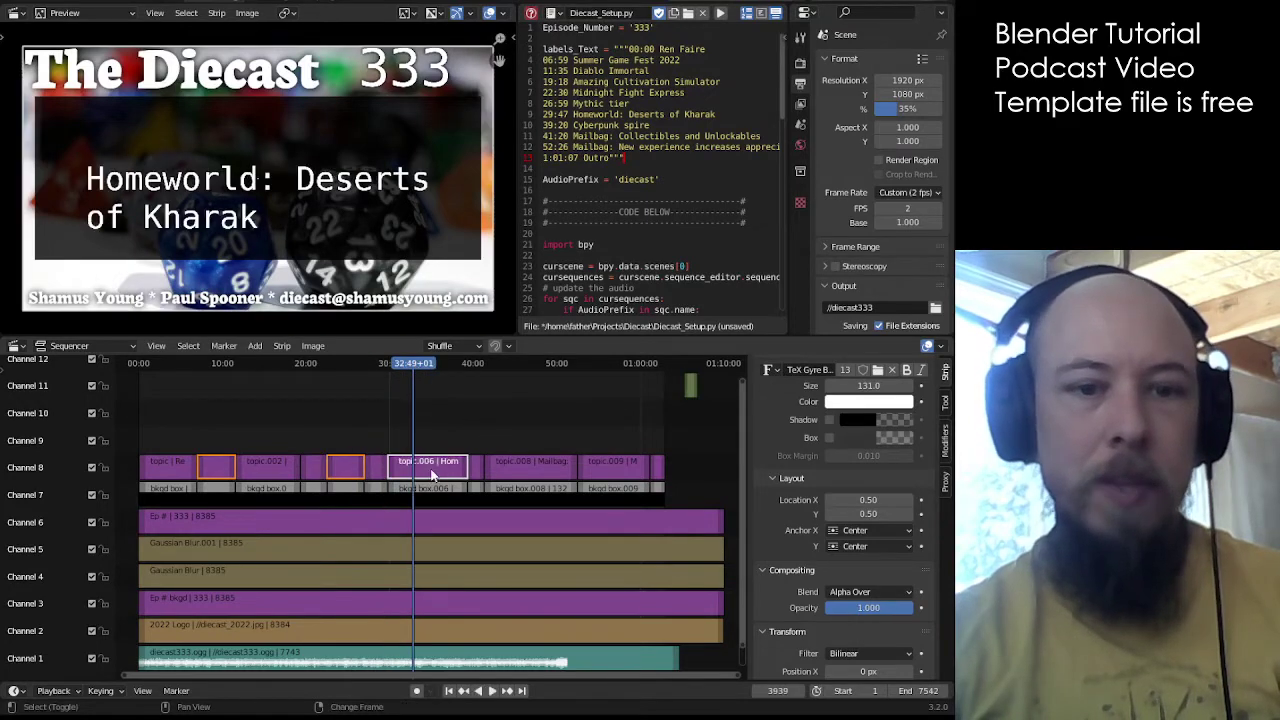
Step: Review the Cyberpunk spire, Mailbag, Outro and Homeworld: Deserts of Kharak title cards
{"action": "left_click", "coordinate": [480, 370]}
{"action": "key", "text": "space"}
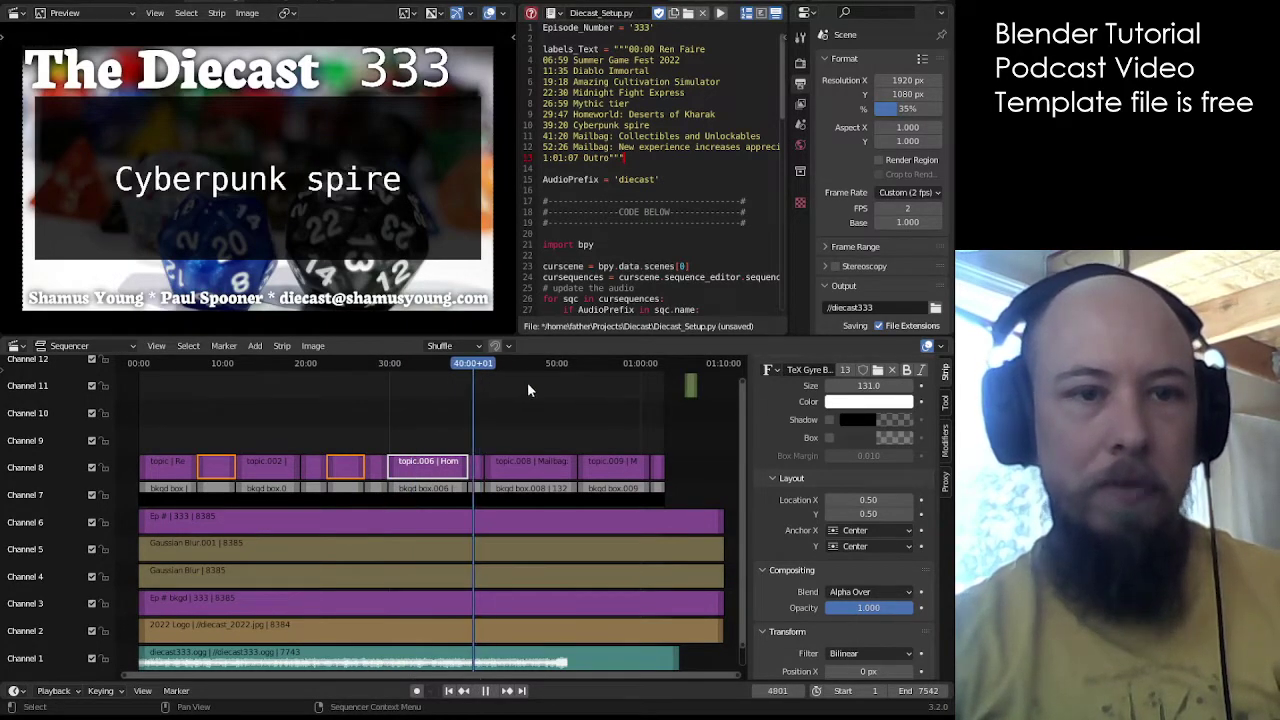
{"action": "left_click", "coordinate": [607, 373]}
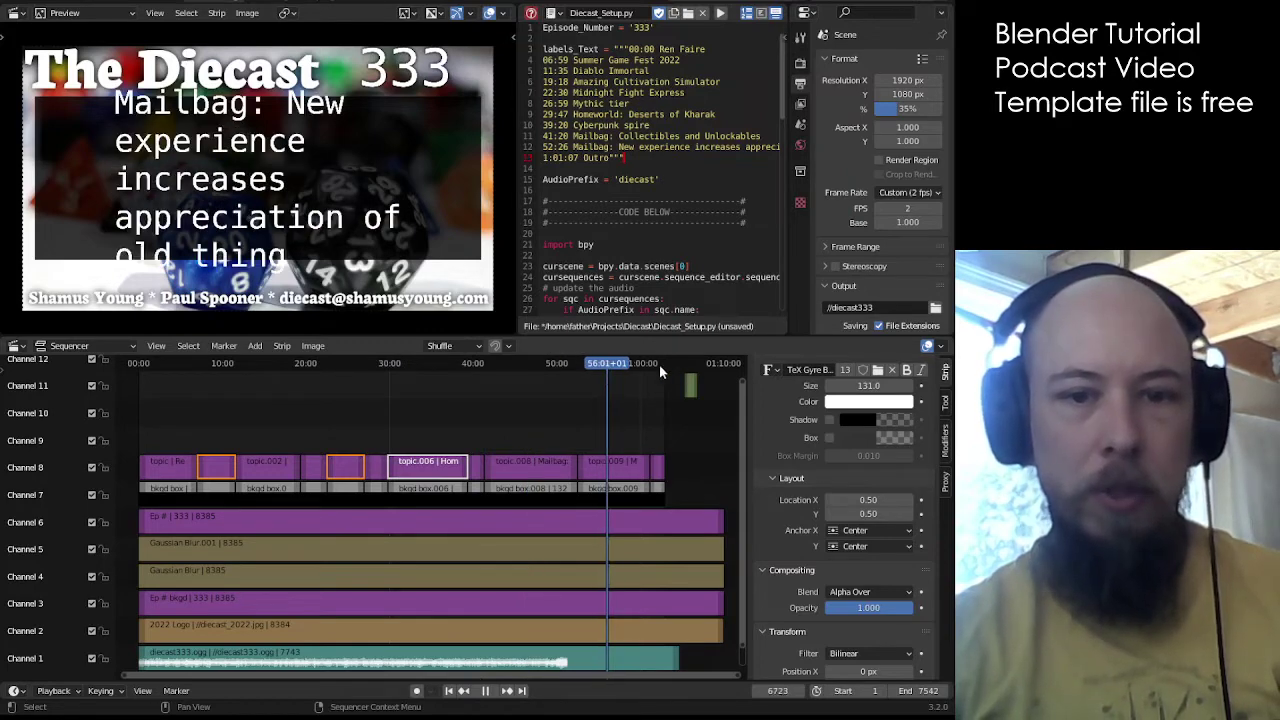
{"action": "left_click", "coordinate": [655, 364]}
{"action": "left_click", "coordinate": [623, 364]}
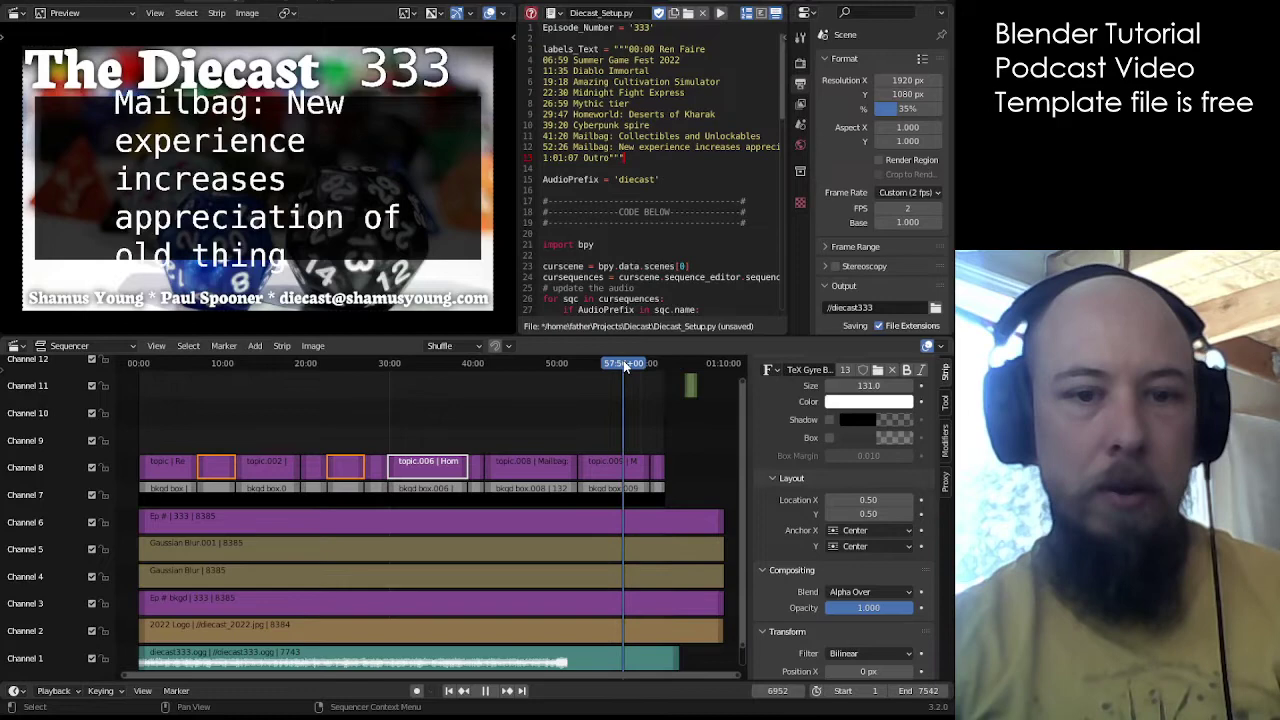
{"action": "left_click", "coordinate": [423, 365]}
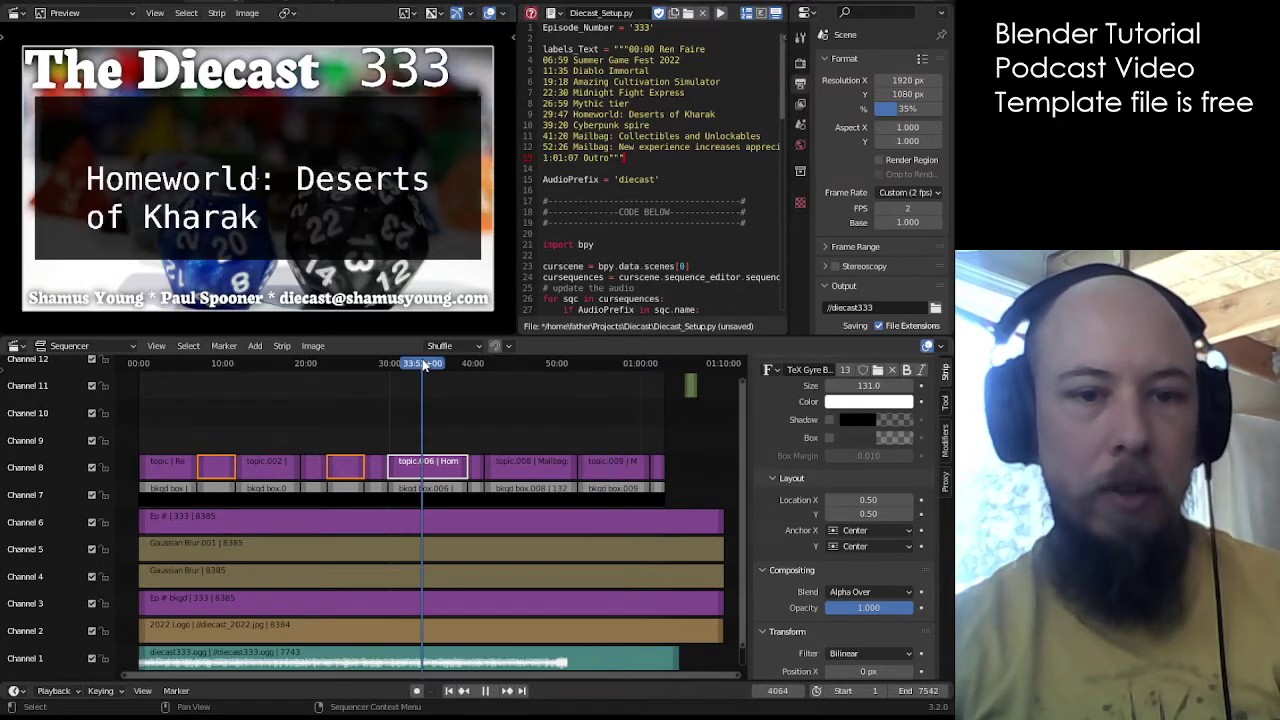
{"action": "key", "text": "space"}
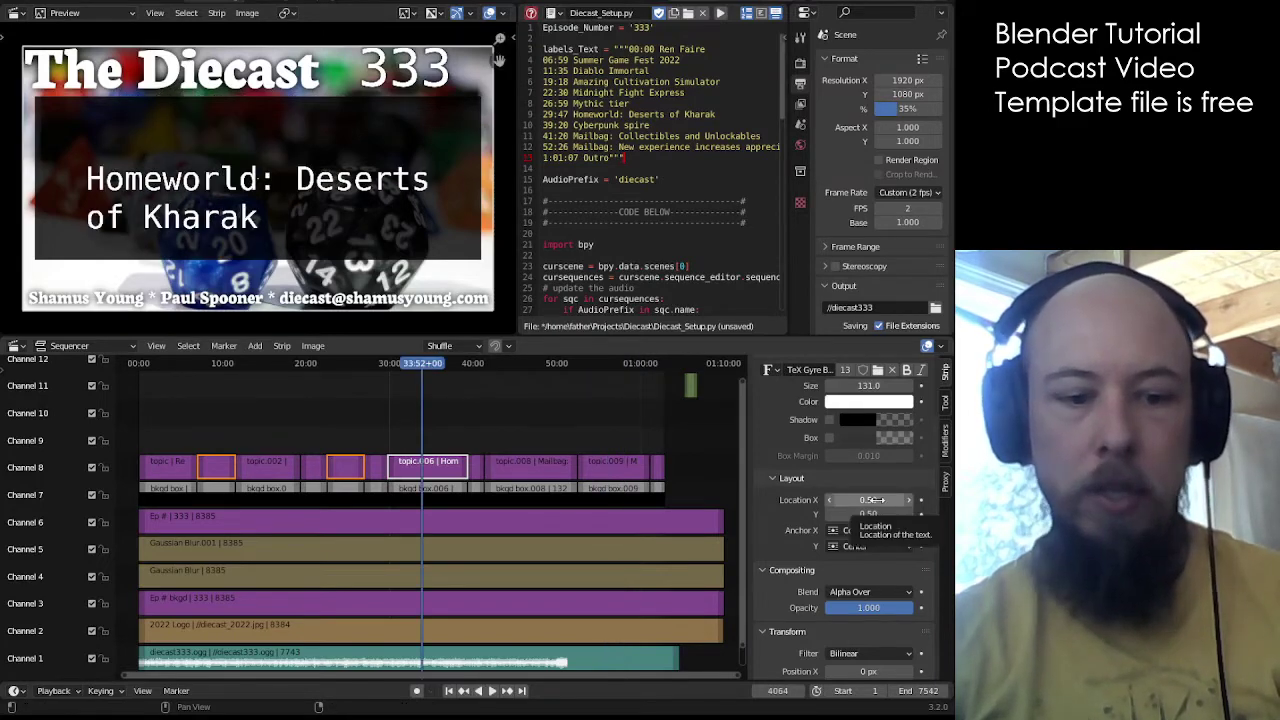
Step: Raise the title text's Location Y from 0.50 to 0.58 and recheck several topic cards
{"action": "left_click_drag", "start_coordinate": [866, 514], "coordinate": [886, 514]}
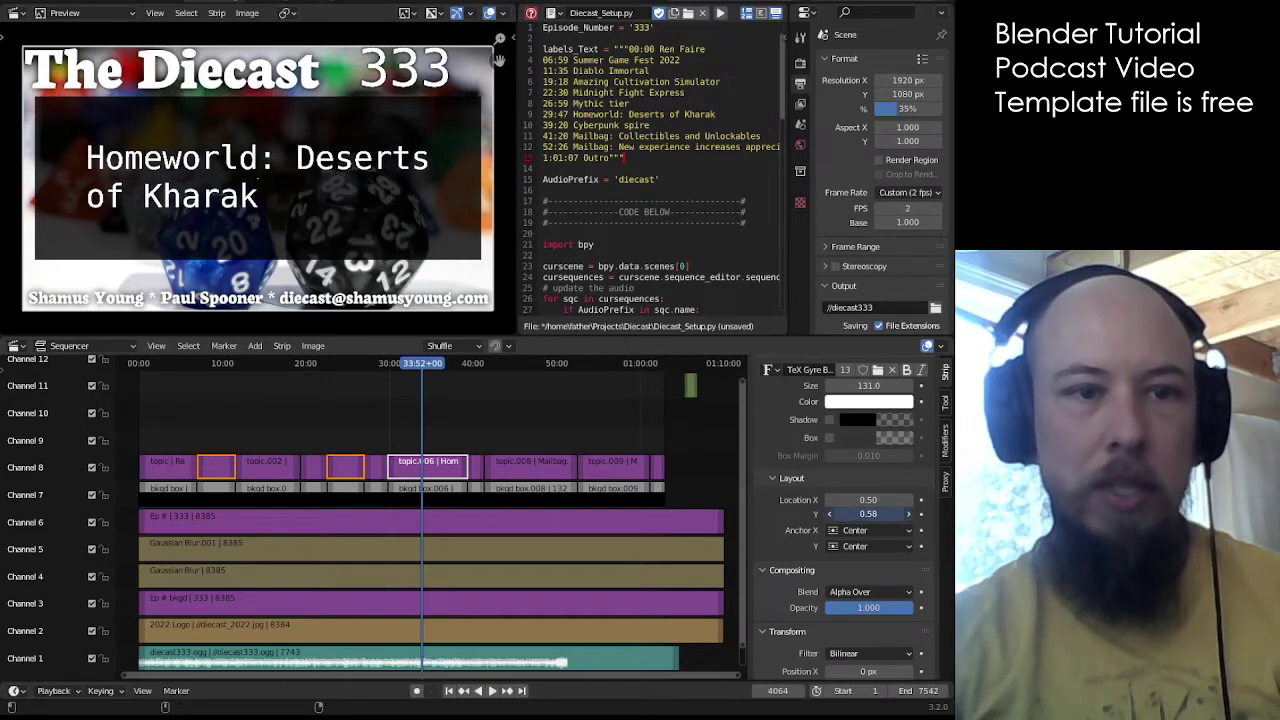
{"action": "left_click", "coordinate": [344, 362]}
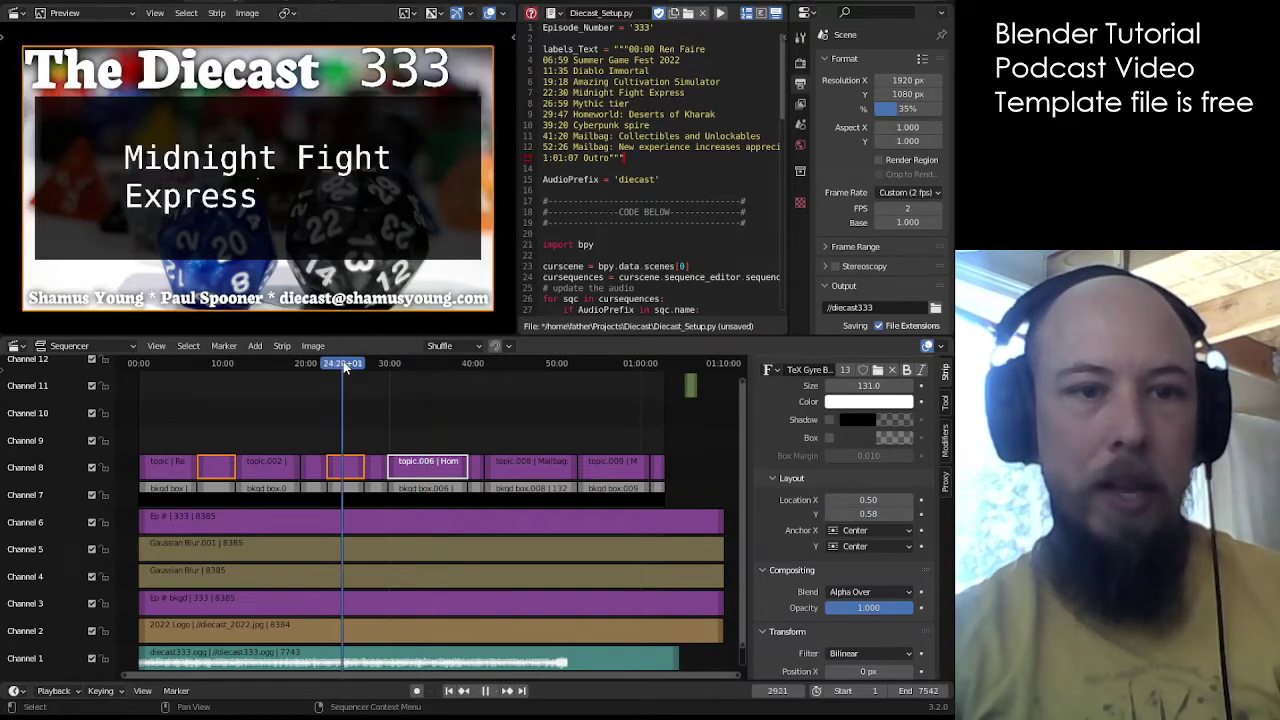
{"action": "left_click", "coordinate": [213, 364]}
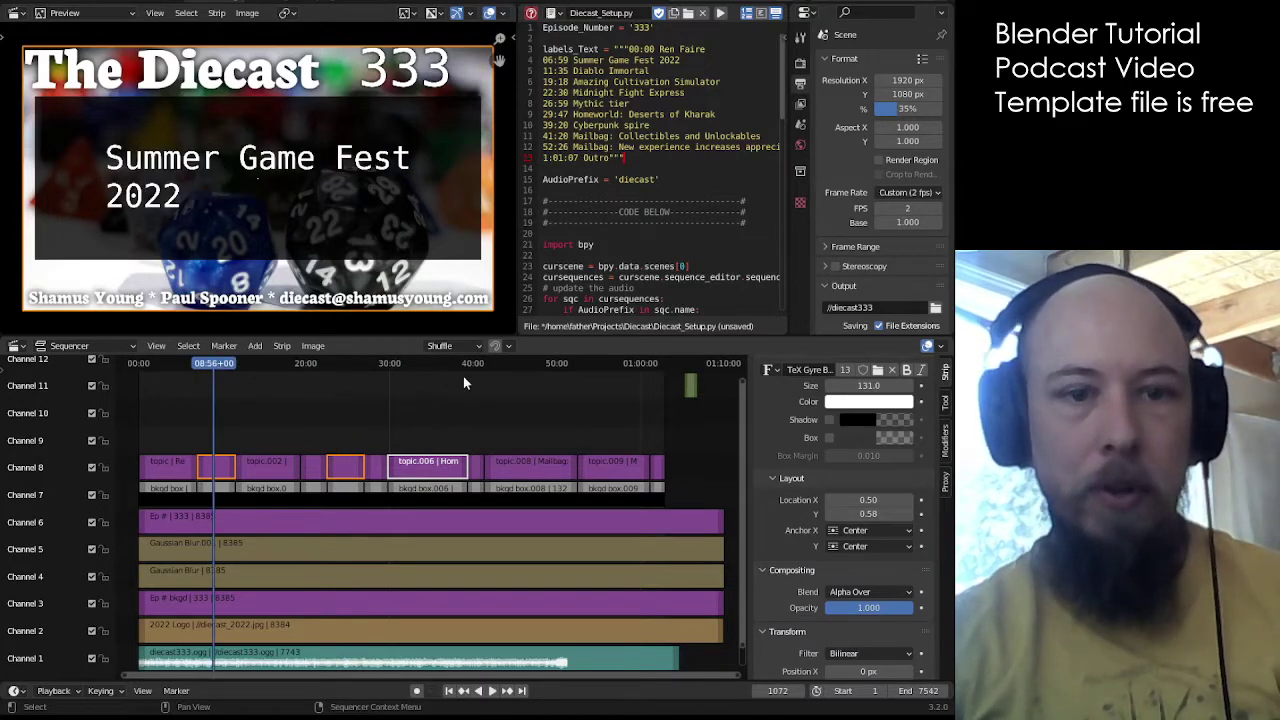
{"action": "left_click", "coordinate": [606, 363]}
{"action": "key", "text": "space"}
{"action": "key", "text": "space"}
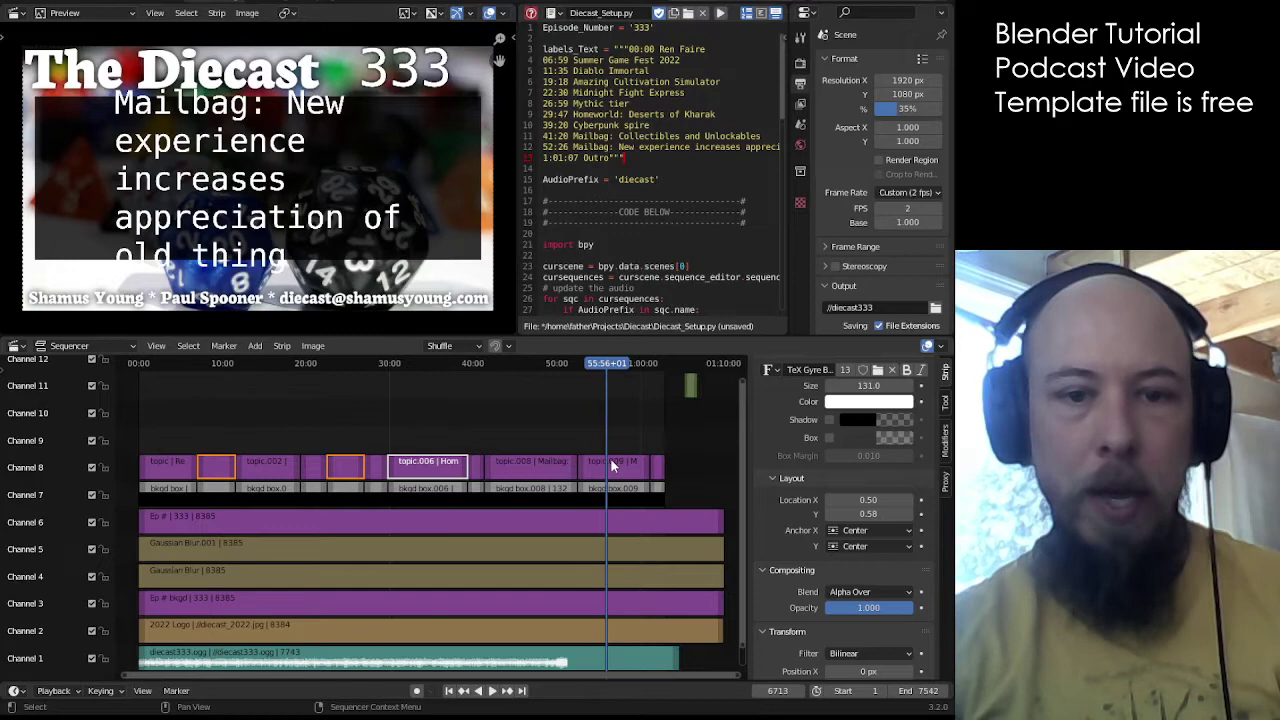
Step: Reduce strip topic.009's Mailbag title size from 122 to 107.9
{"action": "left_click", "coordinate": [613, 464]}
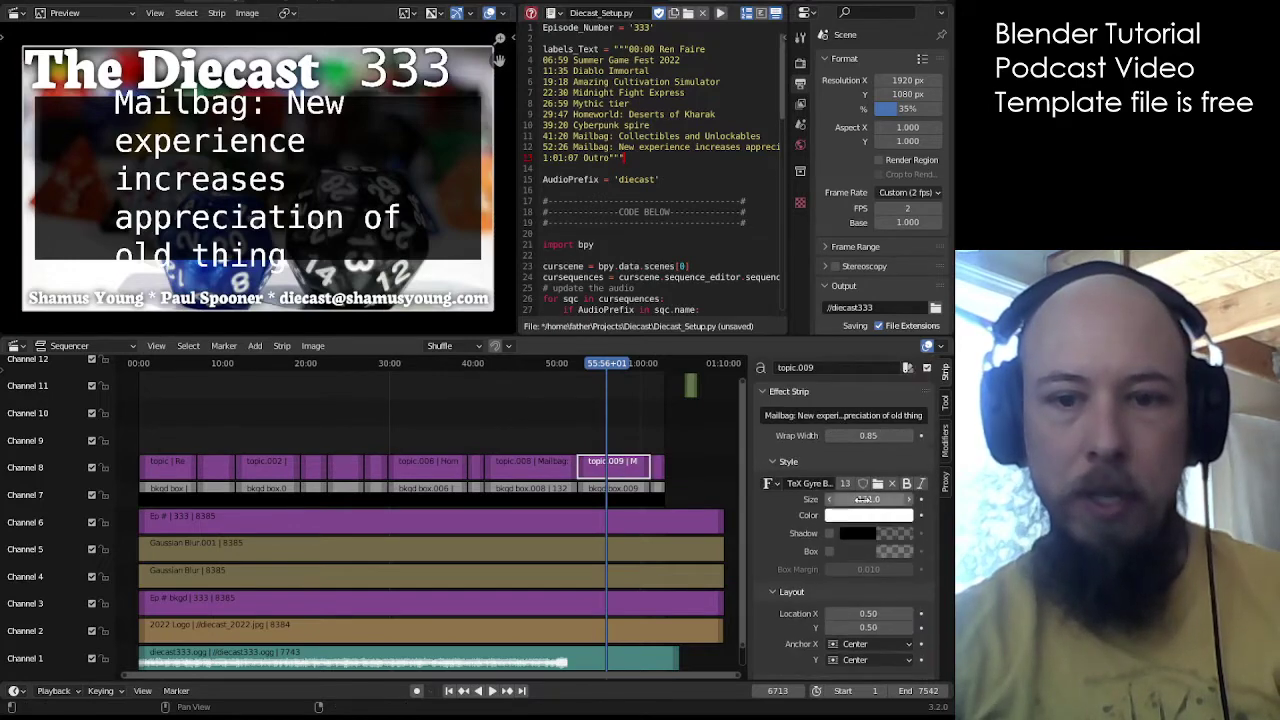
{"action": "left_click_drag", "start_coordinate": [868, 499], "coordinate": [780, 499]}
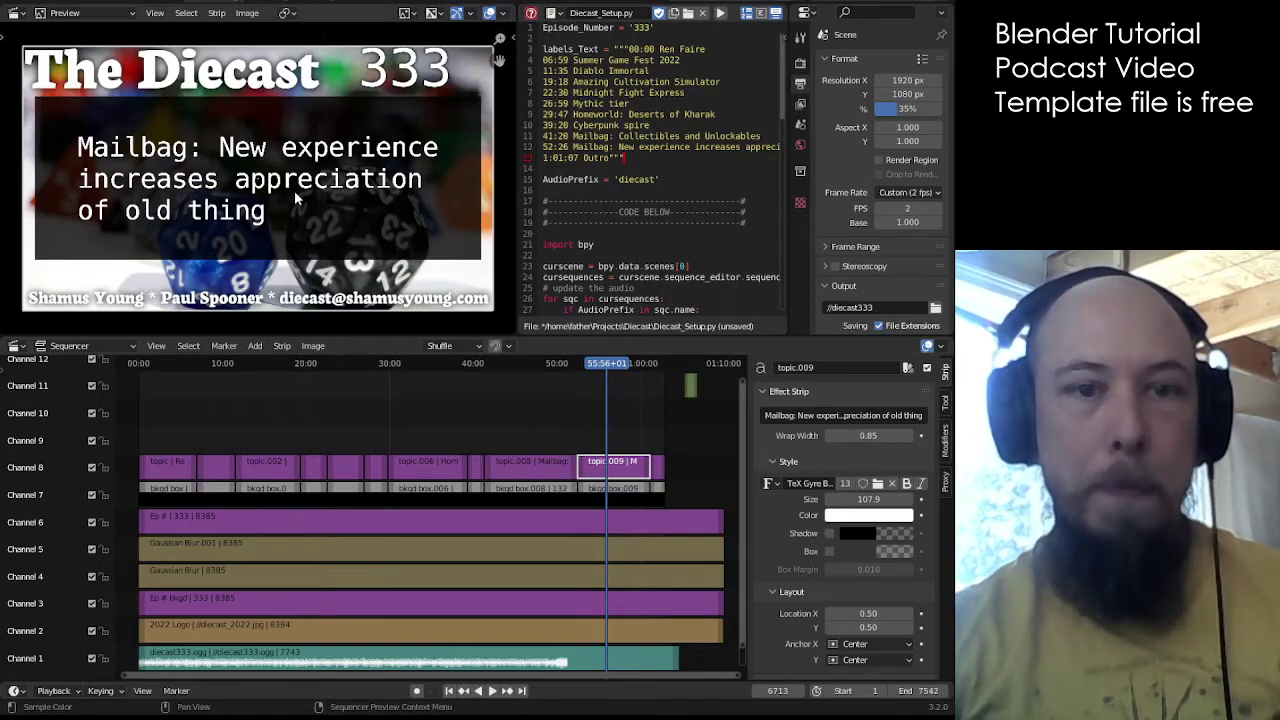
Step: Run Sequence Render Animation from the preview's View menu to play back the episode 333 titles
{"action": "left_click", "coordinate": [156, 13]}
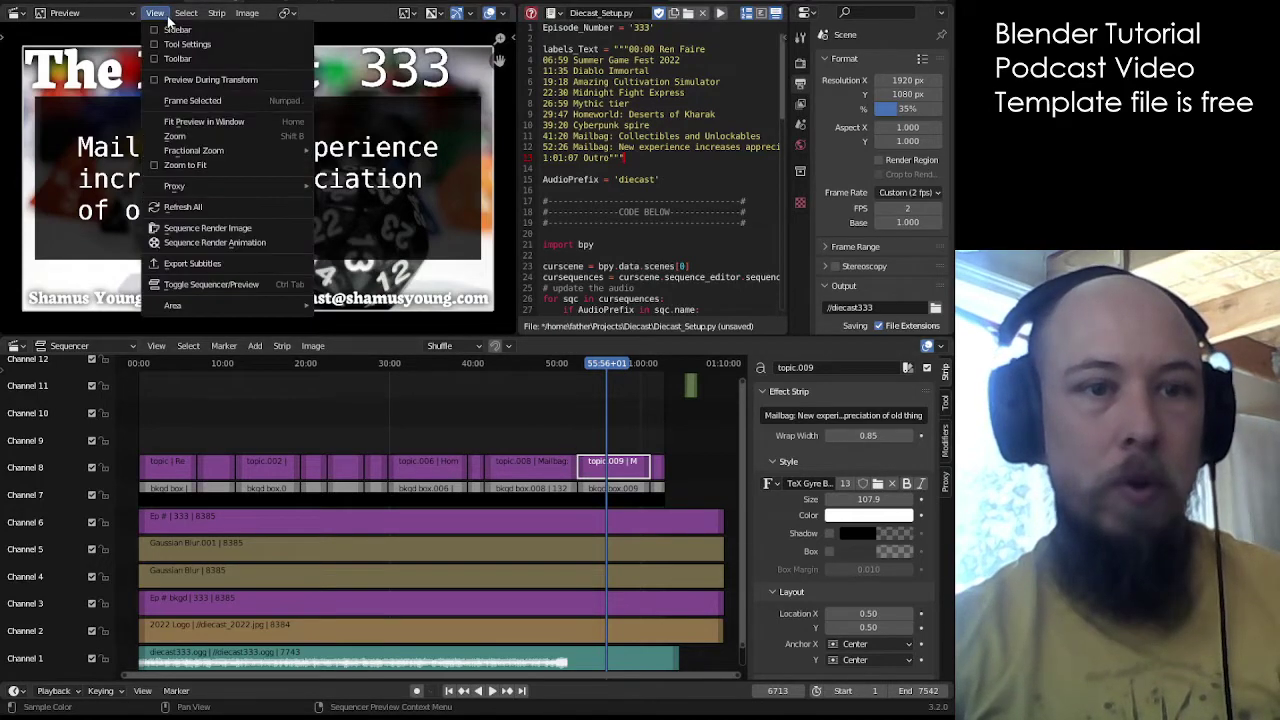
{"action": "left_click", "coordinate": [212, 243]}
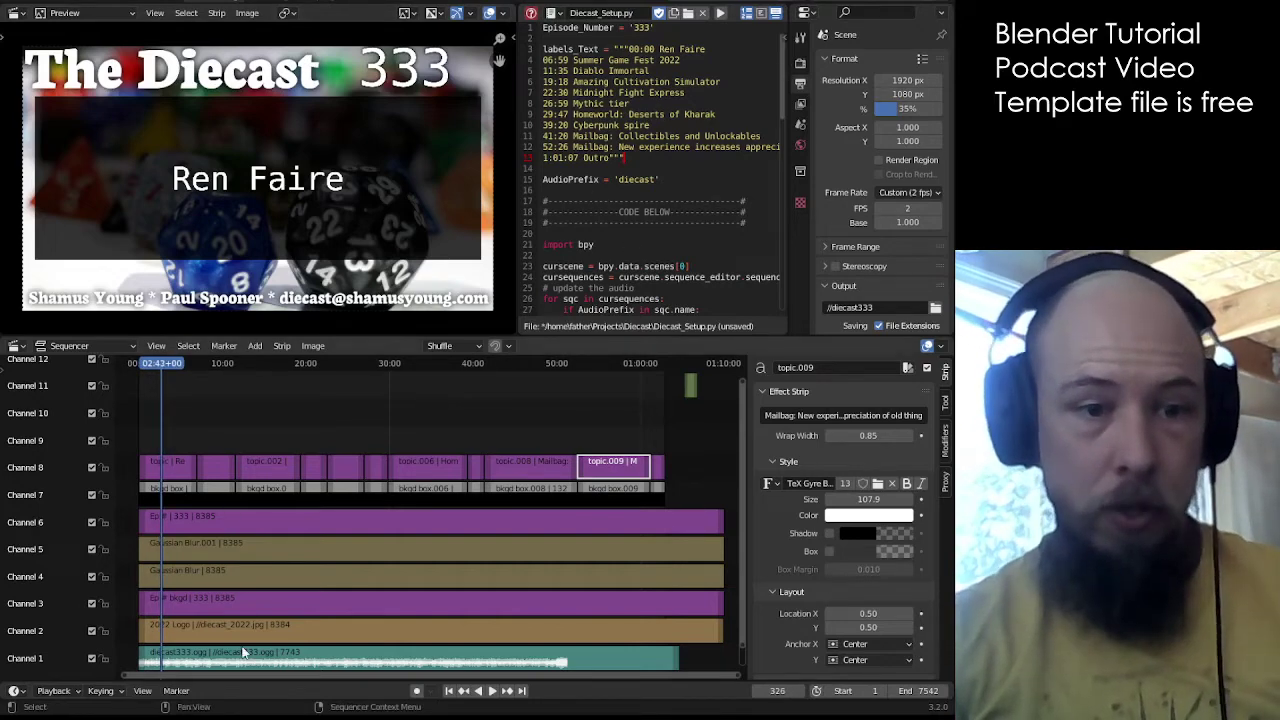
Step: Select the 2022 Logo strip and reveal its Source: diecast_2022.jpg at 1200x675
{"action": "left_click", "coordinate": [228, 630]}
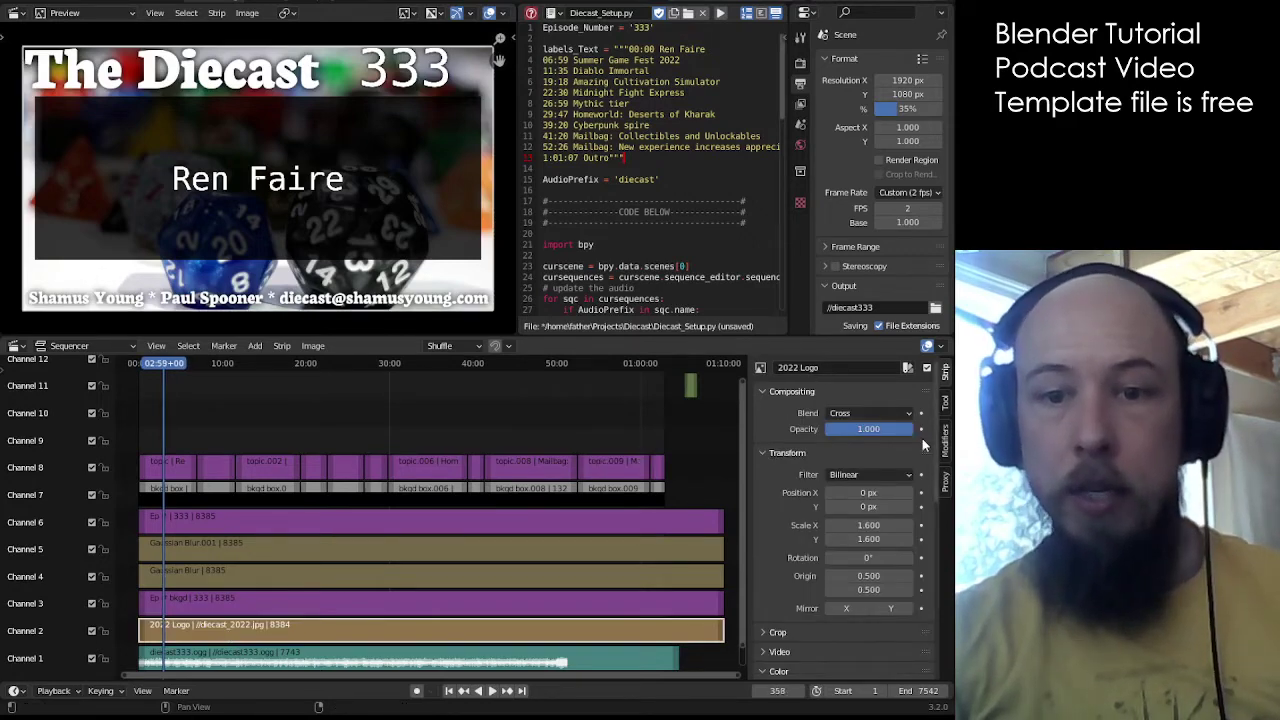
{"action": "scroll", "coordinate": [880, 540], "scroll_direction": "down", "scroll_amount": 5}
{"action": "scroll", "coordinate": [814, 594], "scroll_direction": "down", "scroll_amount": 6}
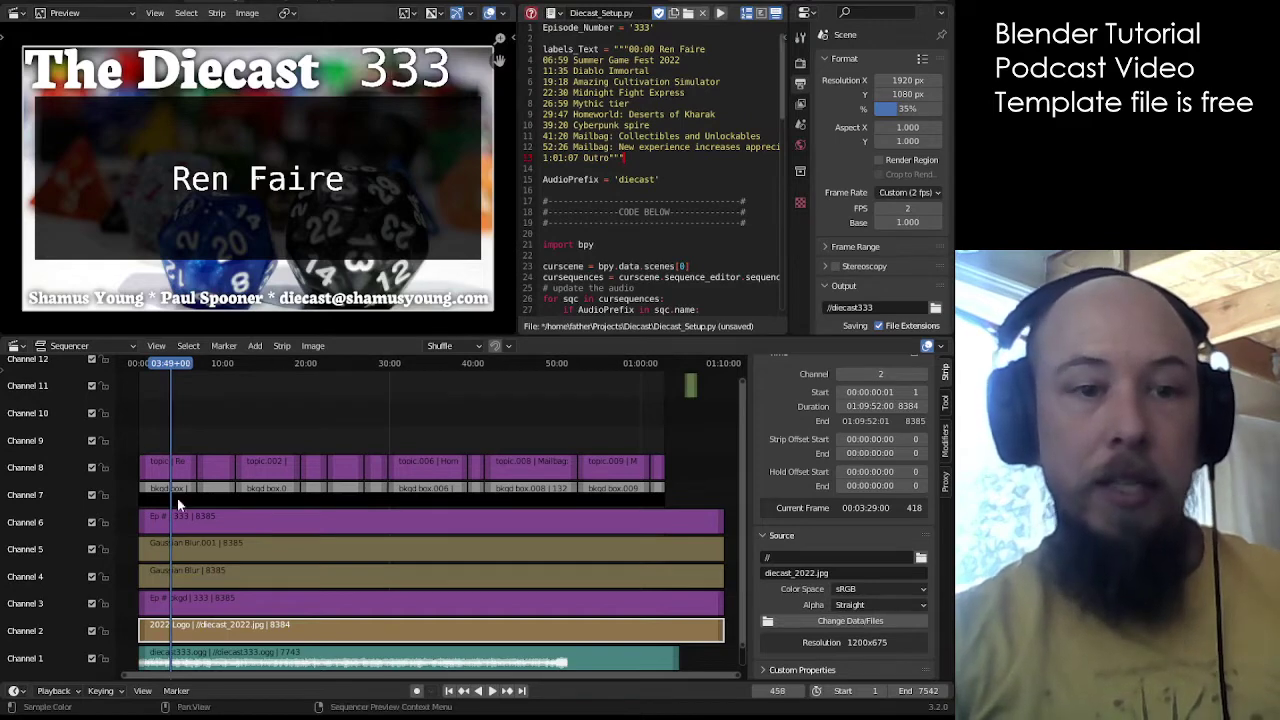
Step: Look over the Ep # text, Ep # bkgd and Gaussian Blur strips, then mute the channel 3 Ep # bkgd strip
{"action": "left_click", "coordinate": [197, 604]}
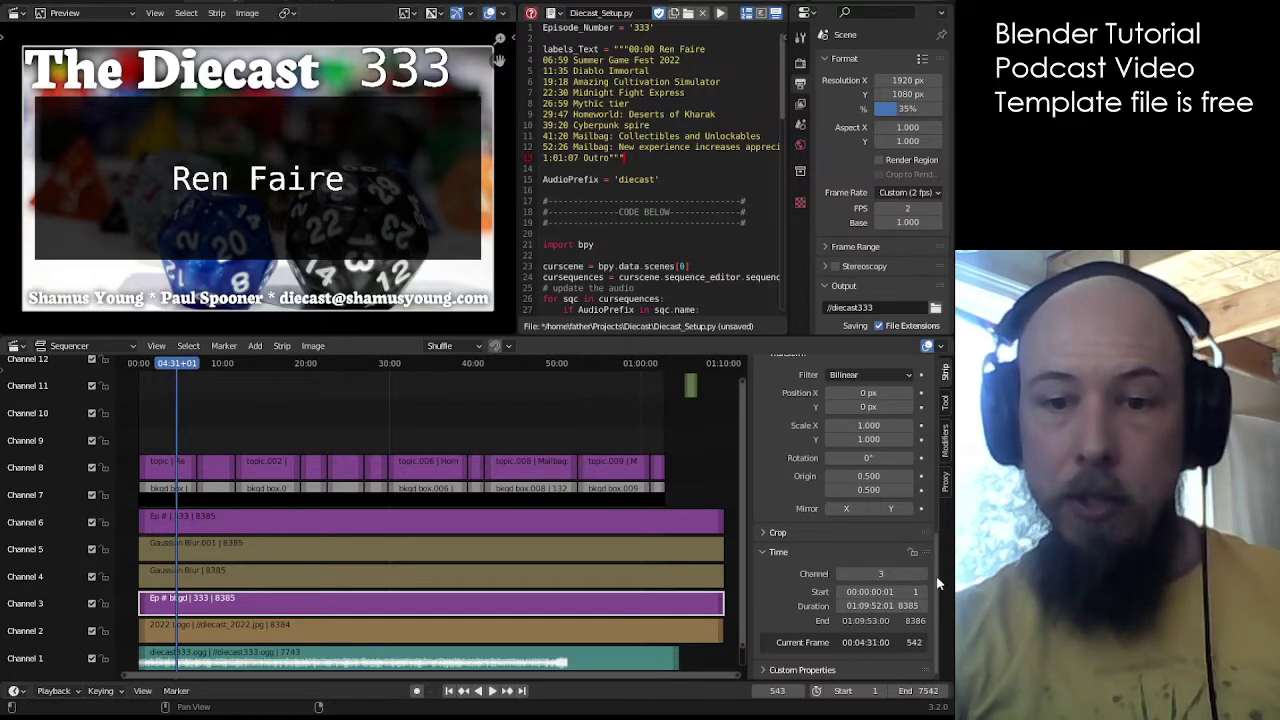
{"action": "left_click_drag", "start_coordinate": [936, 590], "coordinate": [943, 433]}
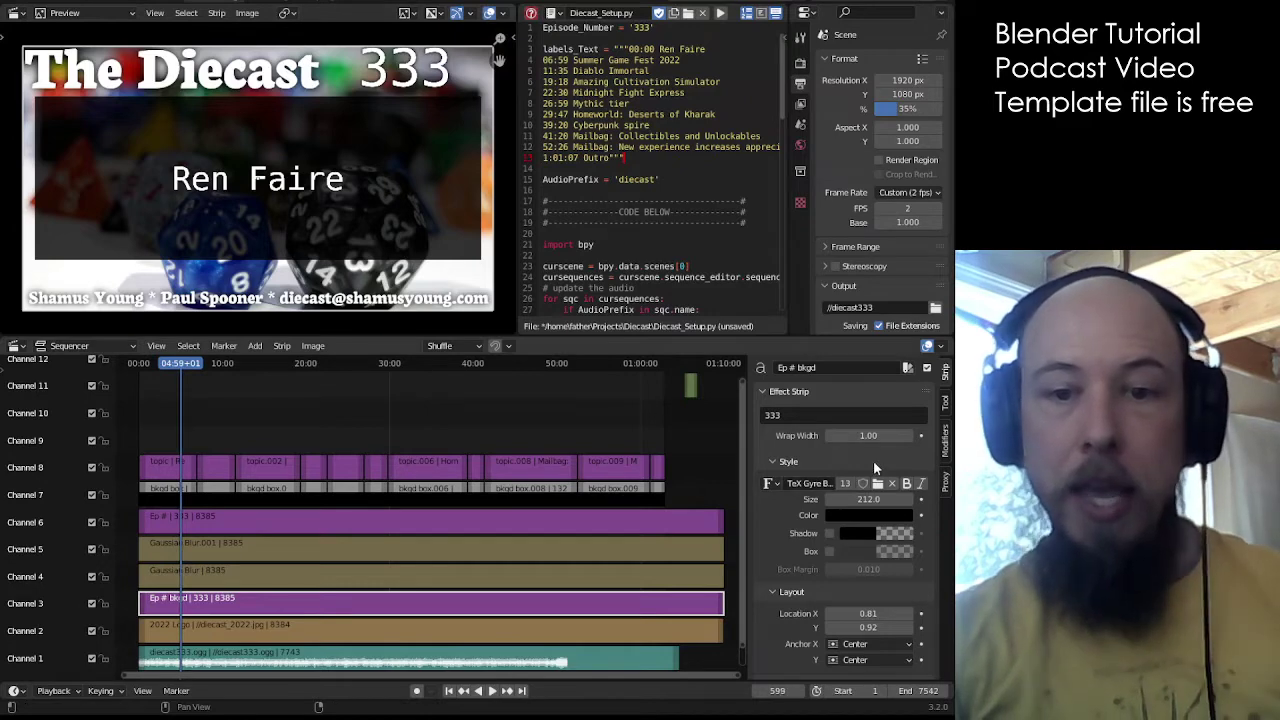
{"action": "left_click", "coordinate": [203, 523]}
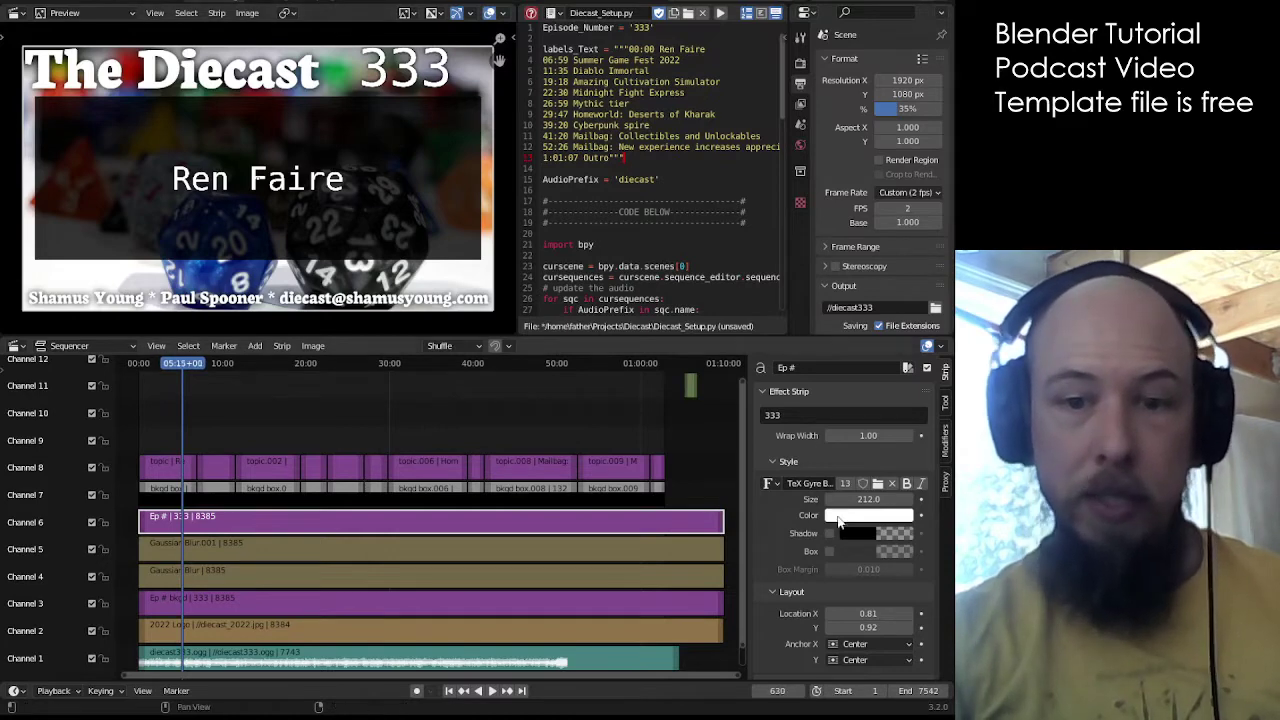
{"action": "left_click", "coordinate": [228, 597]}
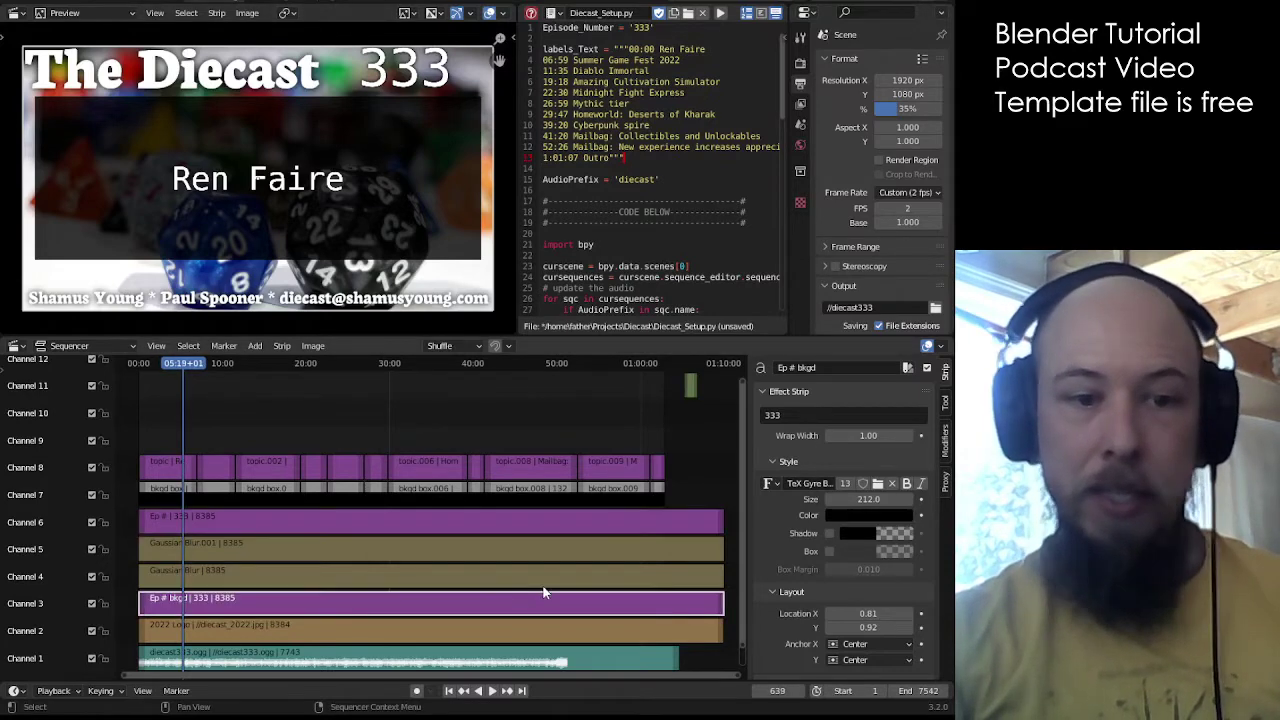
{"action": "left_click", "coordinate": [216, 572]}
{"action": "left_click", "coordinate": [228, 552]}
{"action": "key", "text": "ctrl+z"}
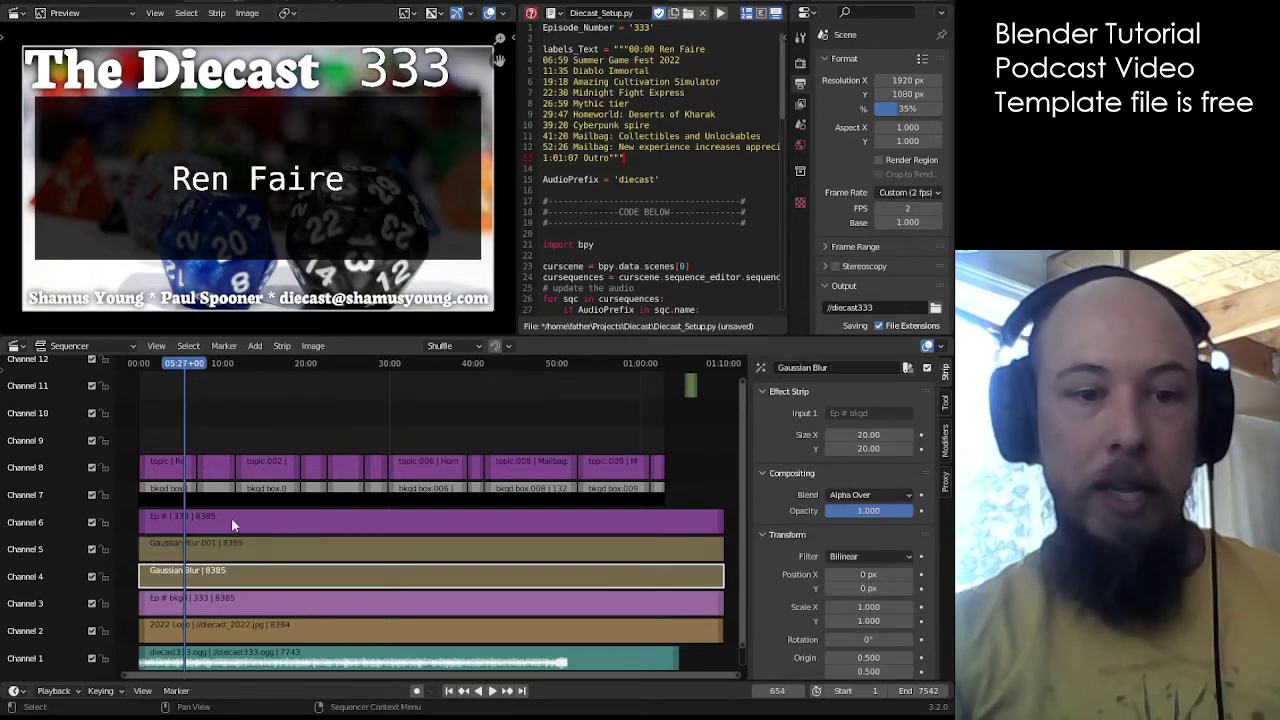
{"action": "left_click", "coordinate": [235, 517]}
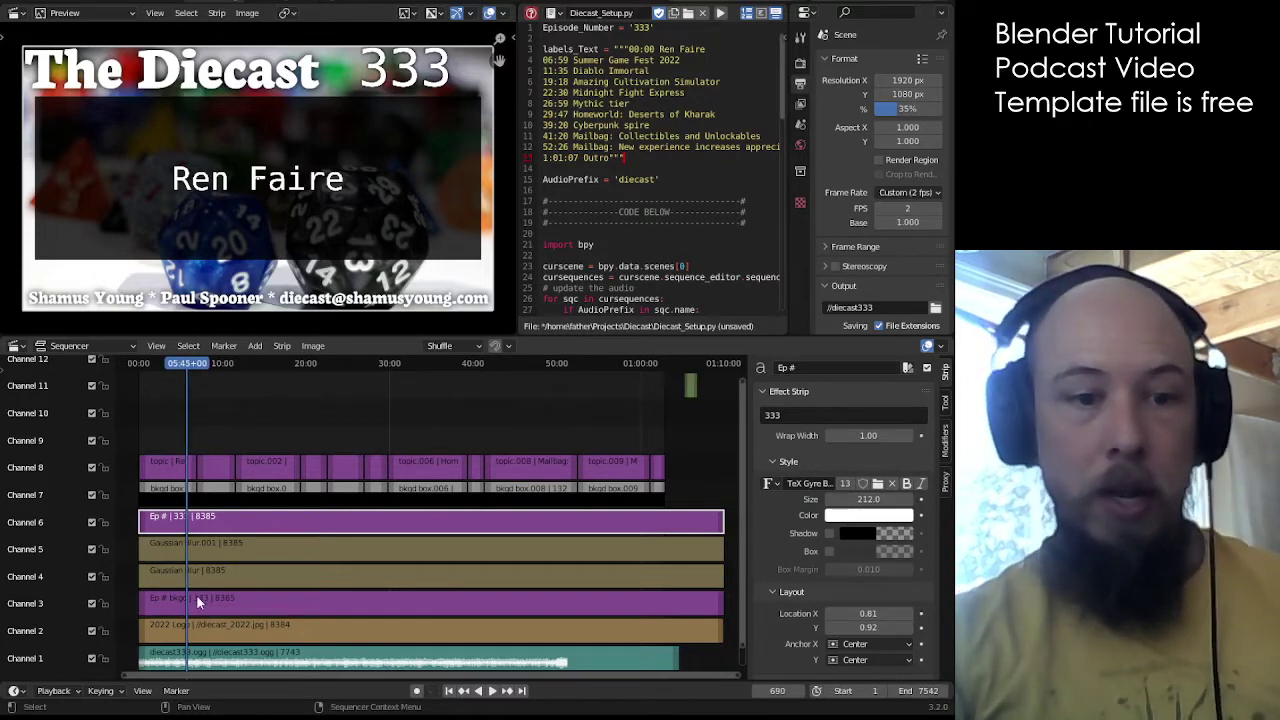
{"action": "left_click", "coordinate": [670, 602]}
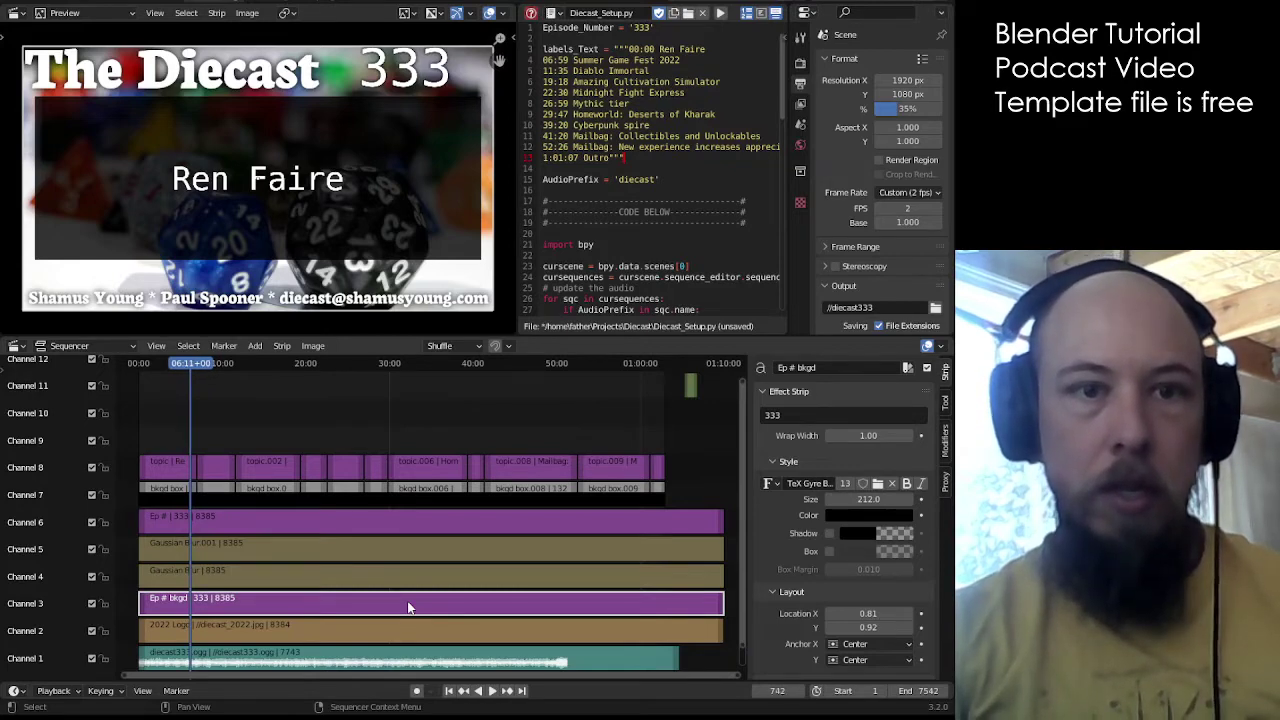
{"action": "key", "text": "h"}
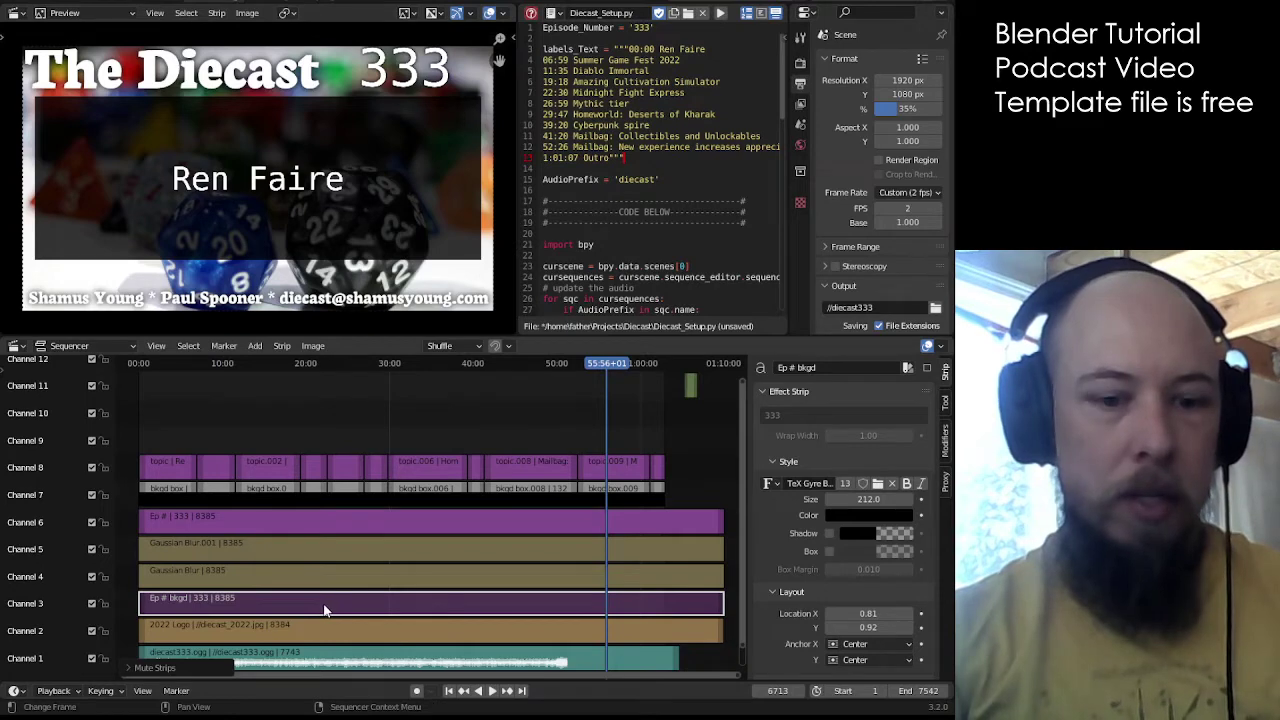
Step: Mute both the Gaussian Blur and Gaussian Blur.001 strips to compare the look
{"action": "left_click", "coordinate": [319, 572]}
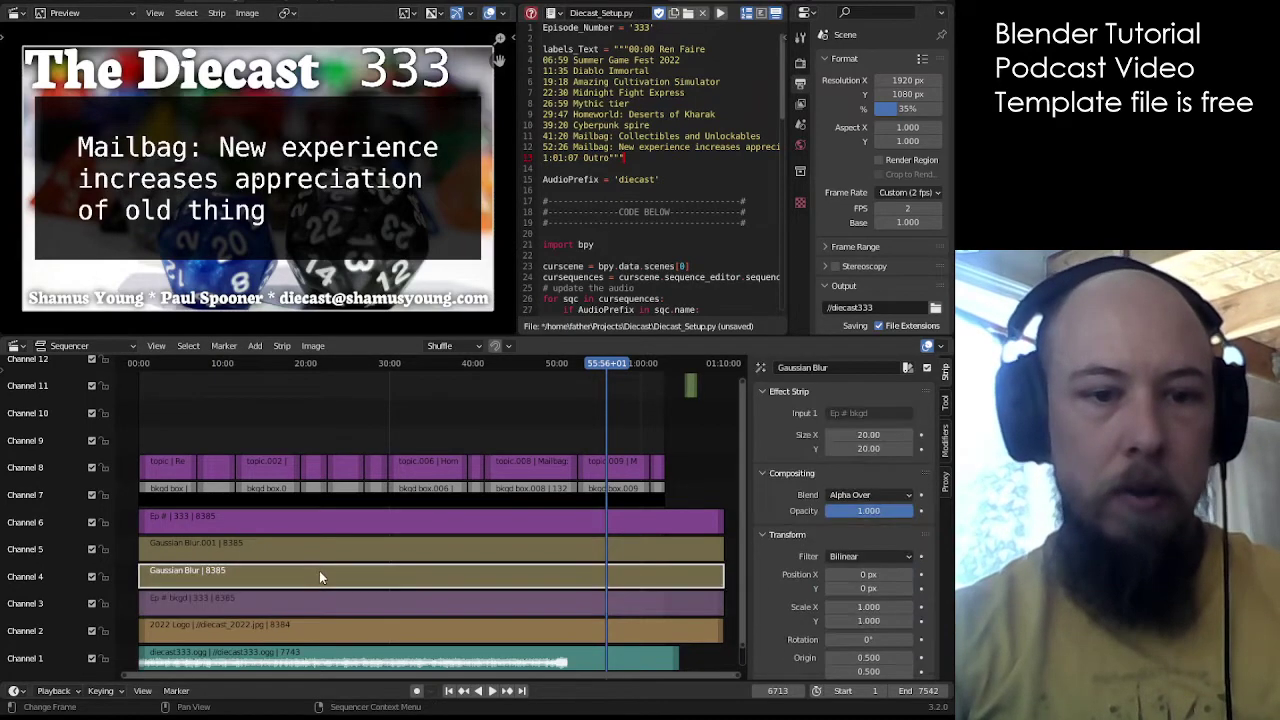
{"action": "key", "text": "h"}
{"action": "left_click", "coordinate": [317, 547]}
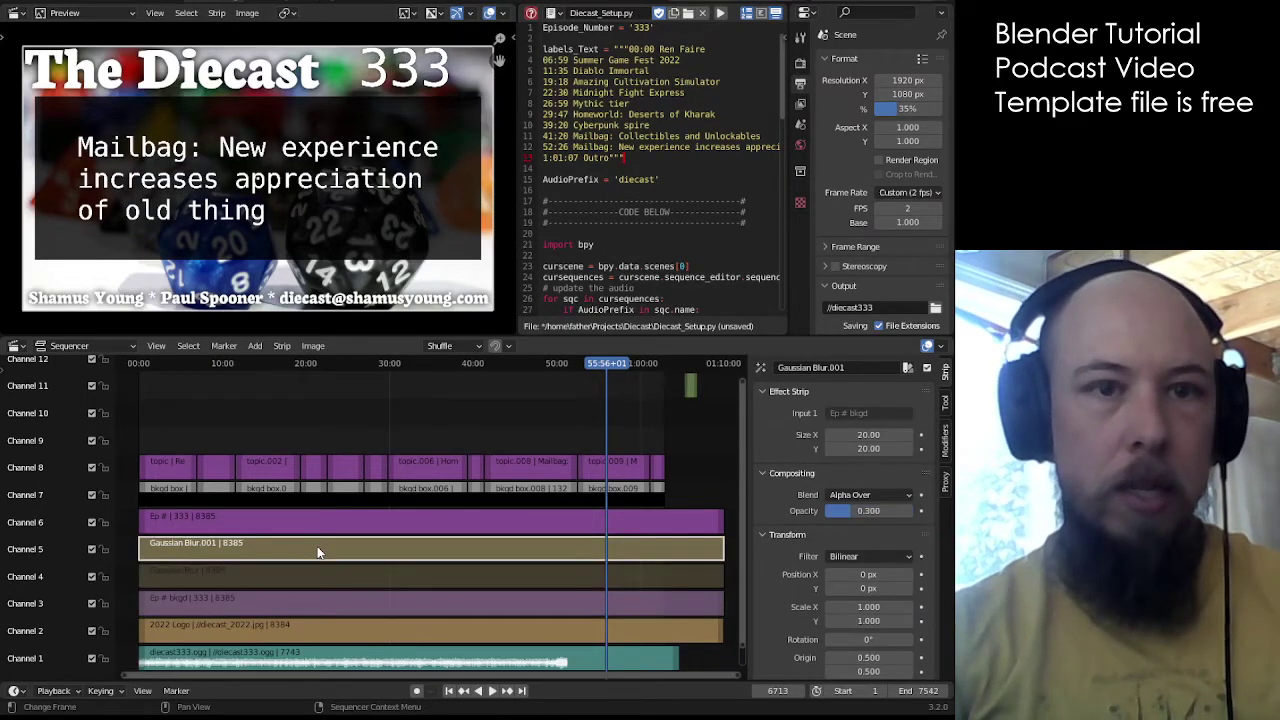
{"action": "key", "text": "h"}
Step: Unmute the Ep # bkgd and Gaussian Blur.001 strips with Alt+H and recheck the Ep # layer strips
{"action": "left_click", "coordinate": [287, 605]}
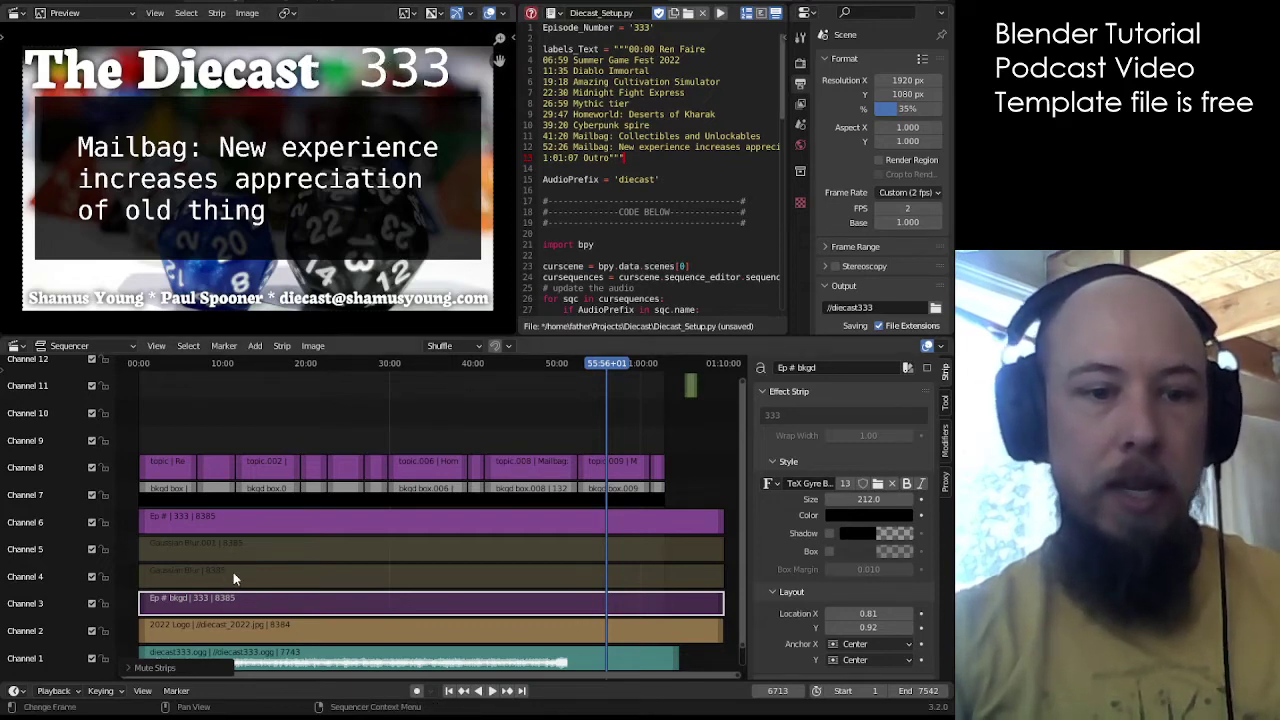
{"action": "key", "text": "alt+h"}
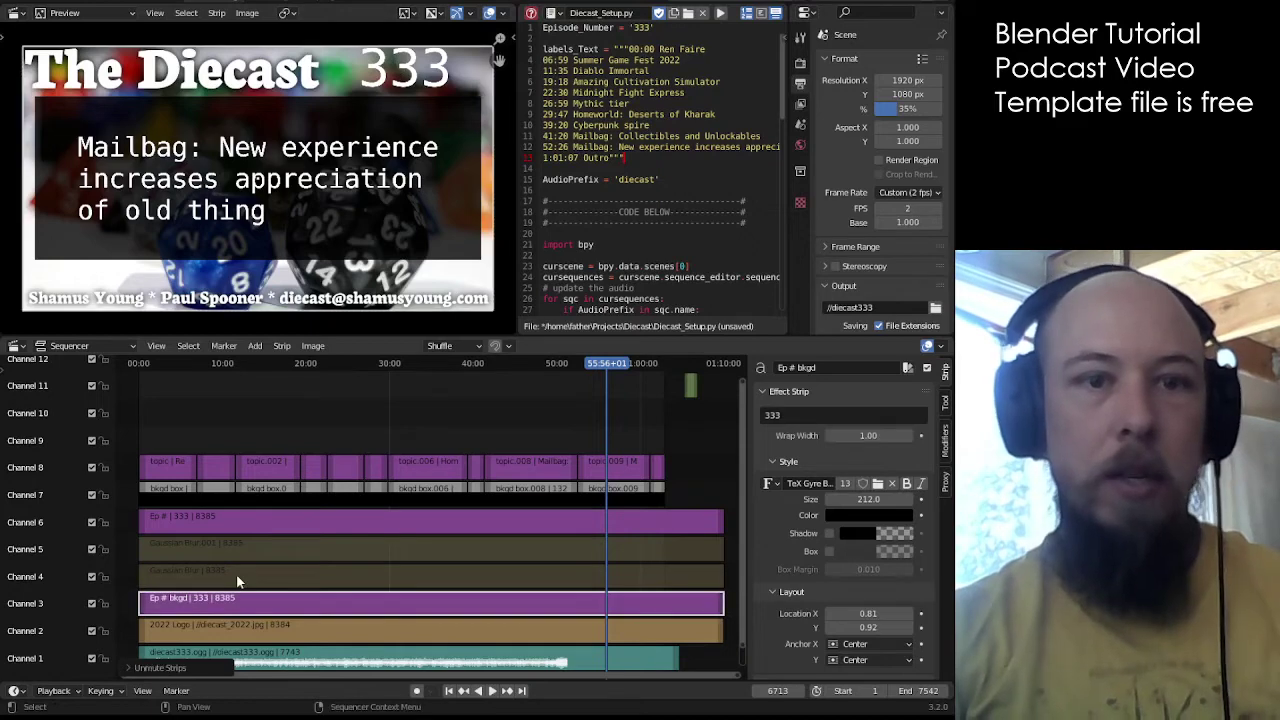
{"action": "left_click", "coordinate": [254, 582]}
{"action": "left_click", "coordinate": [265, 556]}
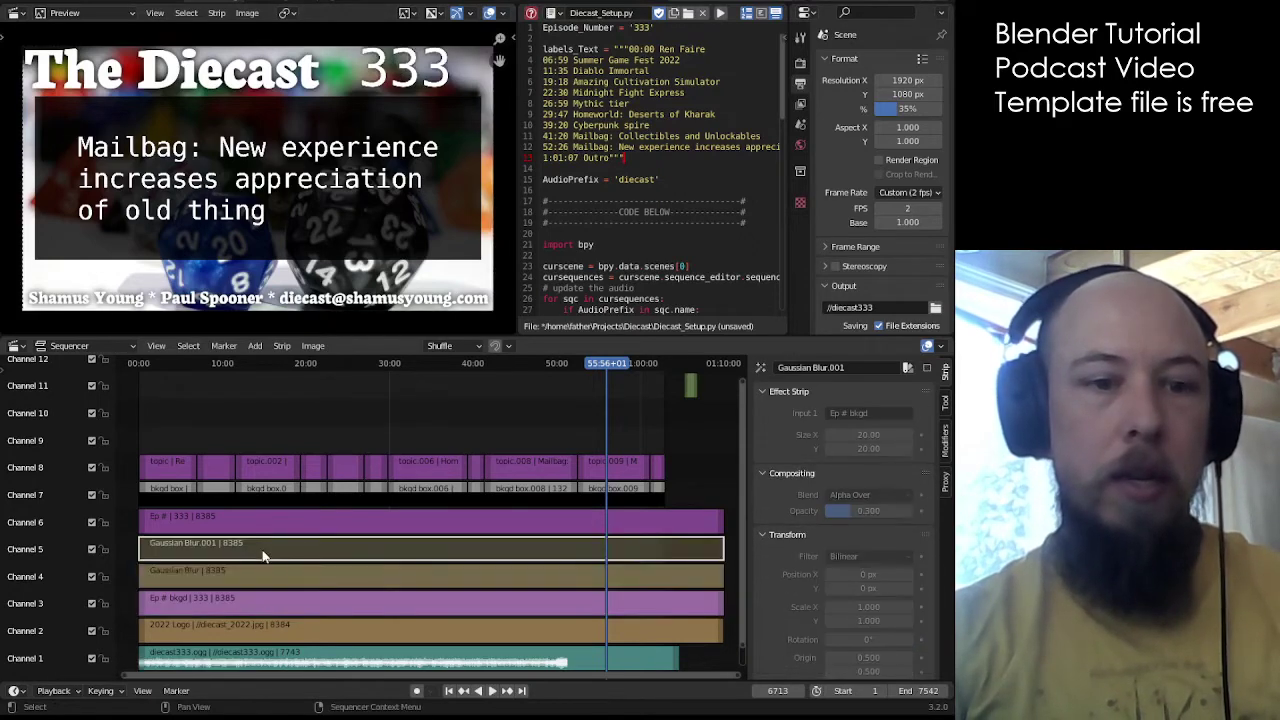
{"action": "key", "text": "alt+h"}
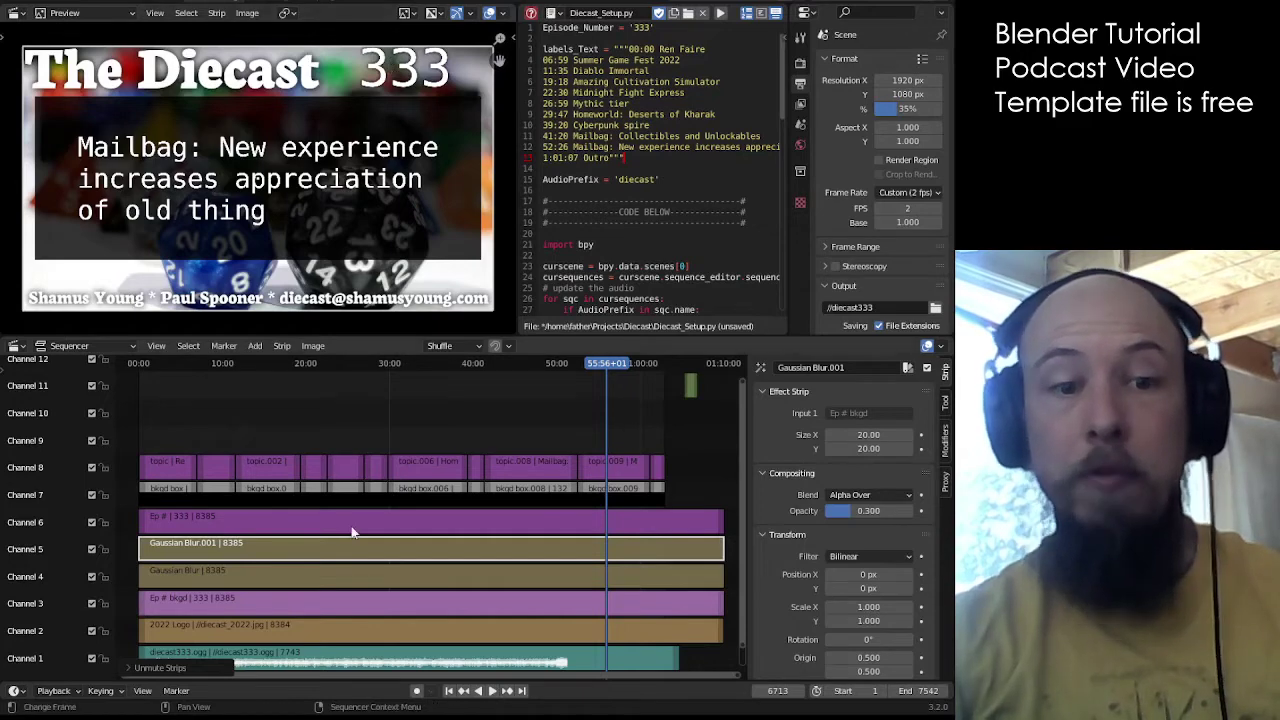
{"action": "left_click", "coordinate": [304, 604]}
{"action": "left_click", "coordinate": [303, 557]}
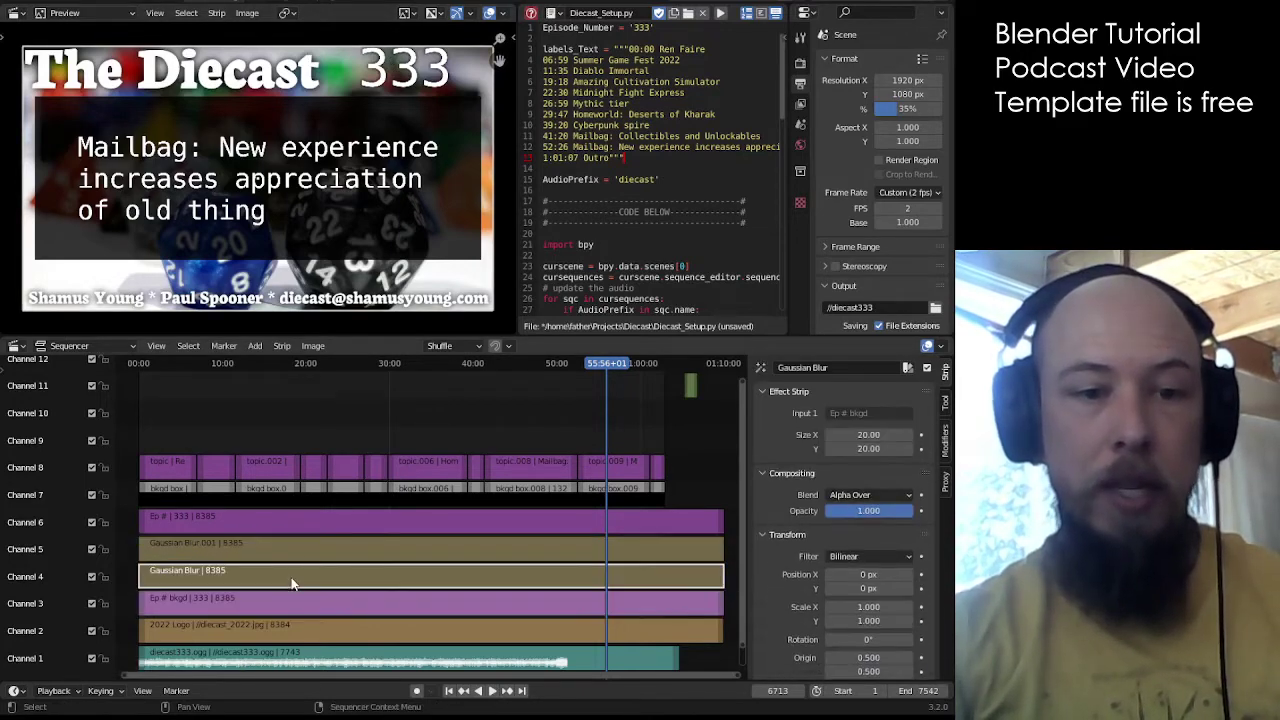
{"action": "left_click", "coordinate": [312, 524]}
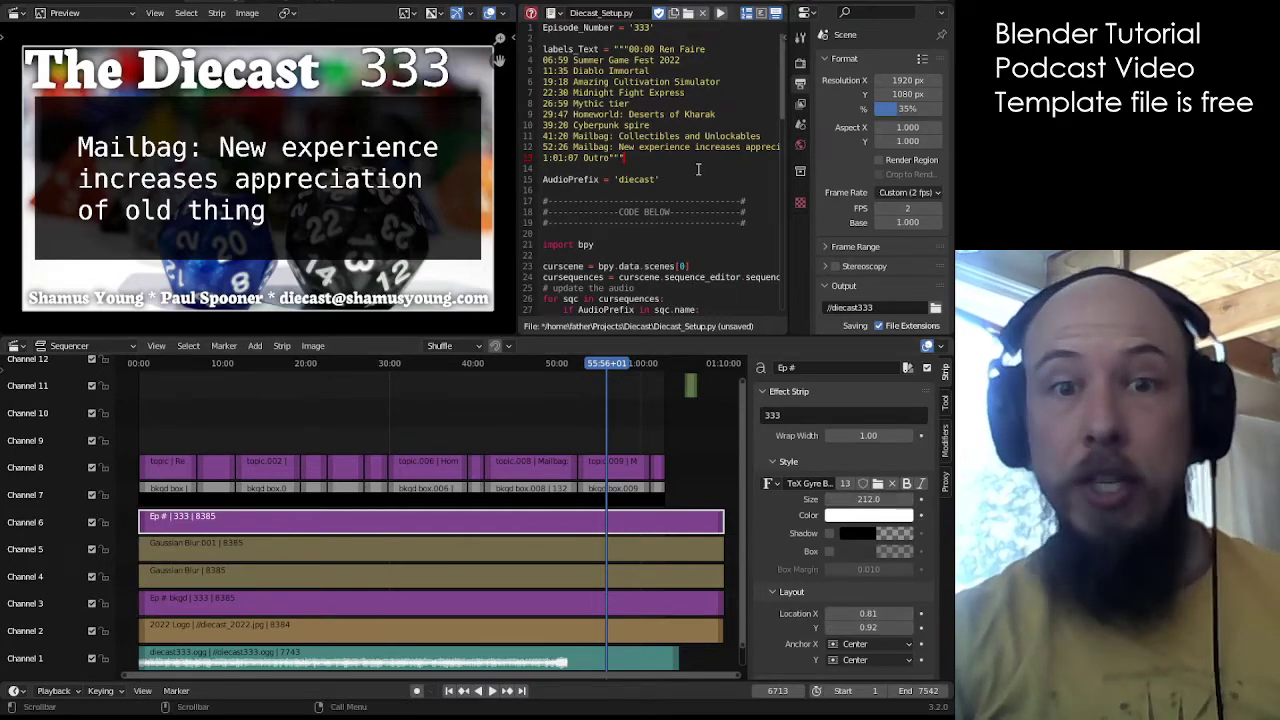
{"action": "left_click", "coordinate": [793, 418]}
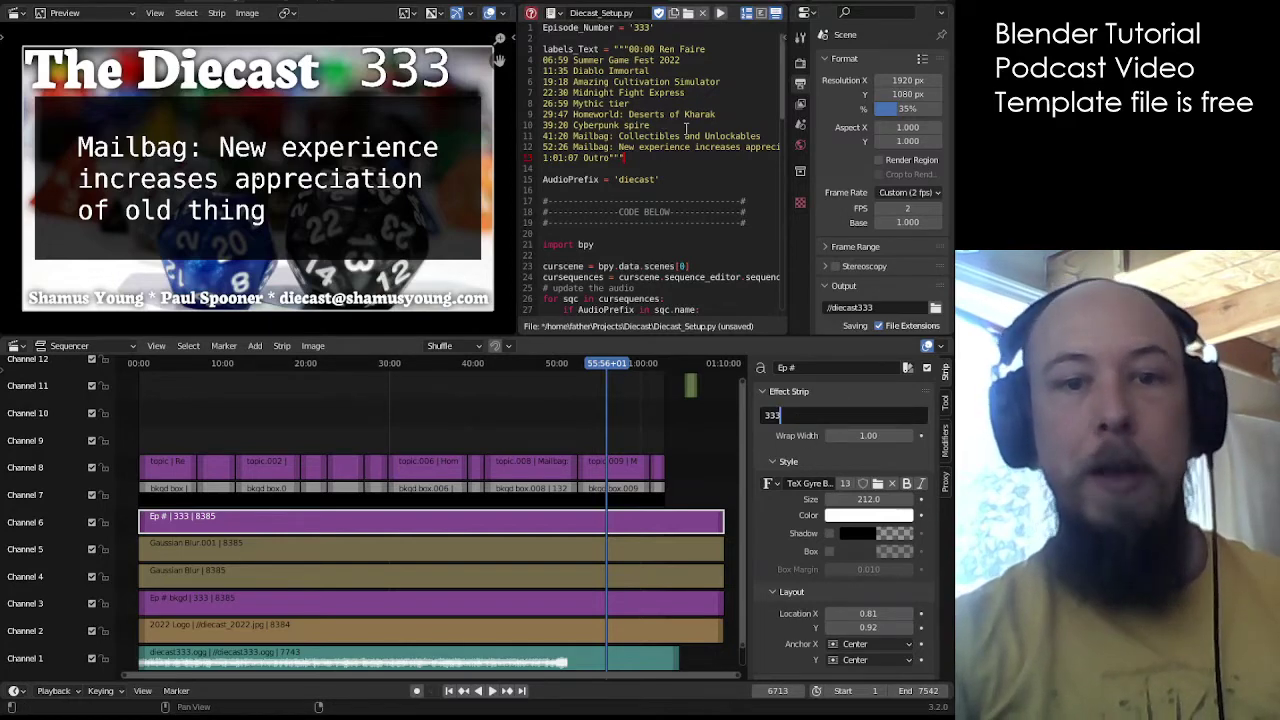
{"action": "key", "text": "Return"}
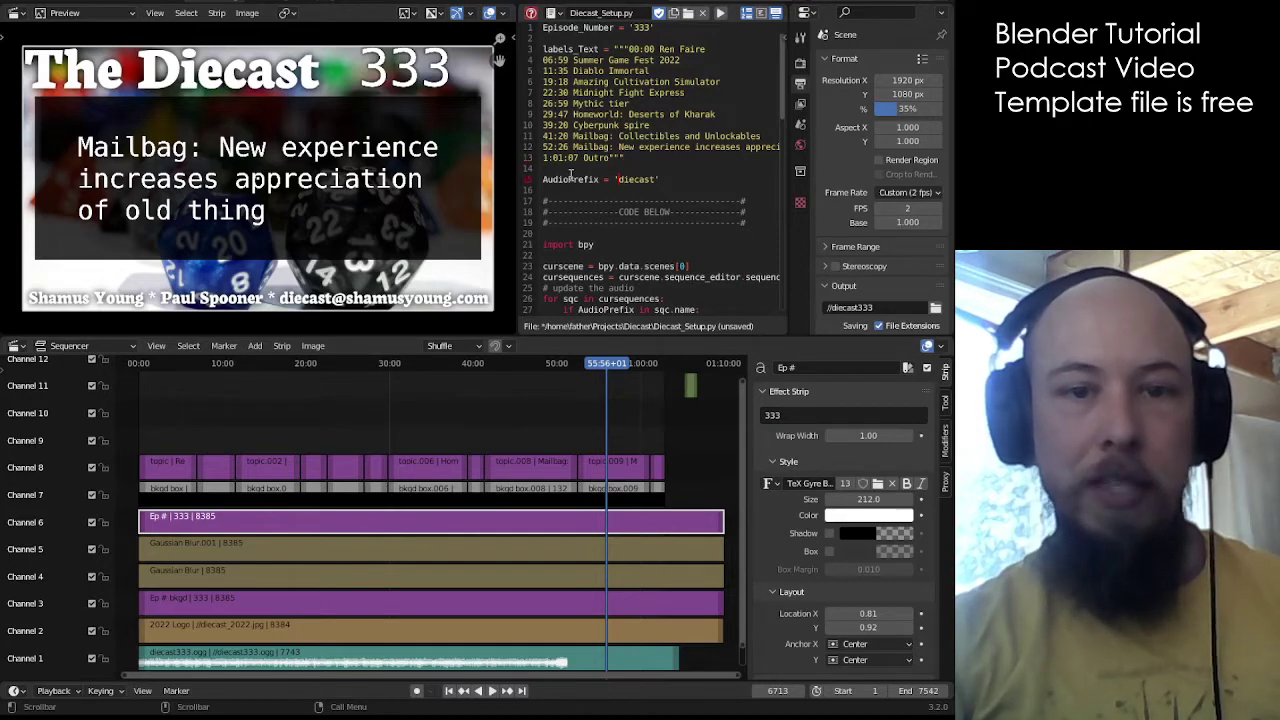
{"action": "double_click", "coordinate": [563, 181]}
{"action": "left_click", "coordinate": [631, 180]}
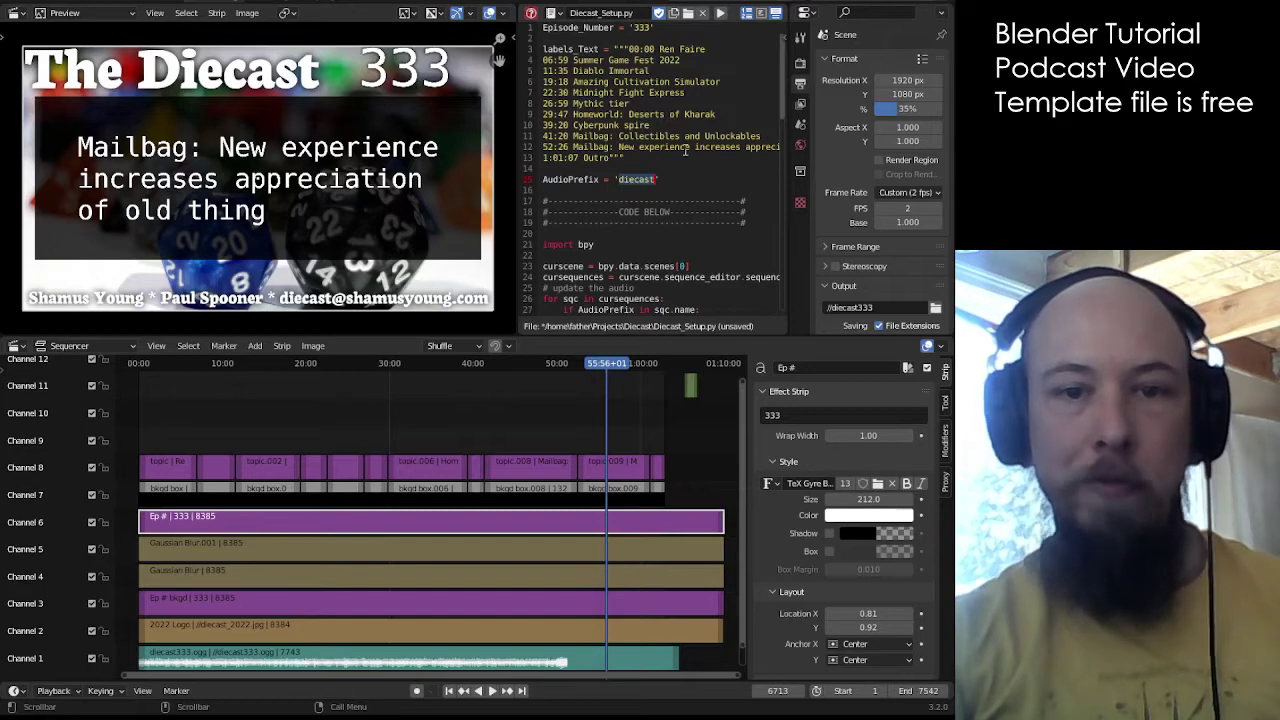
{"action": "scroll", "coordinate": [686, 148], "scroll_direction": "down", "scroll_amount": 5}
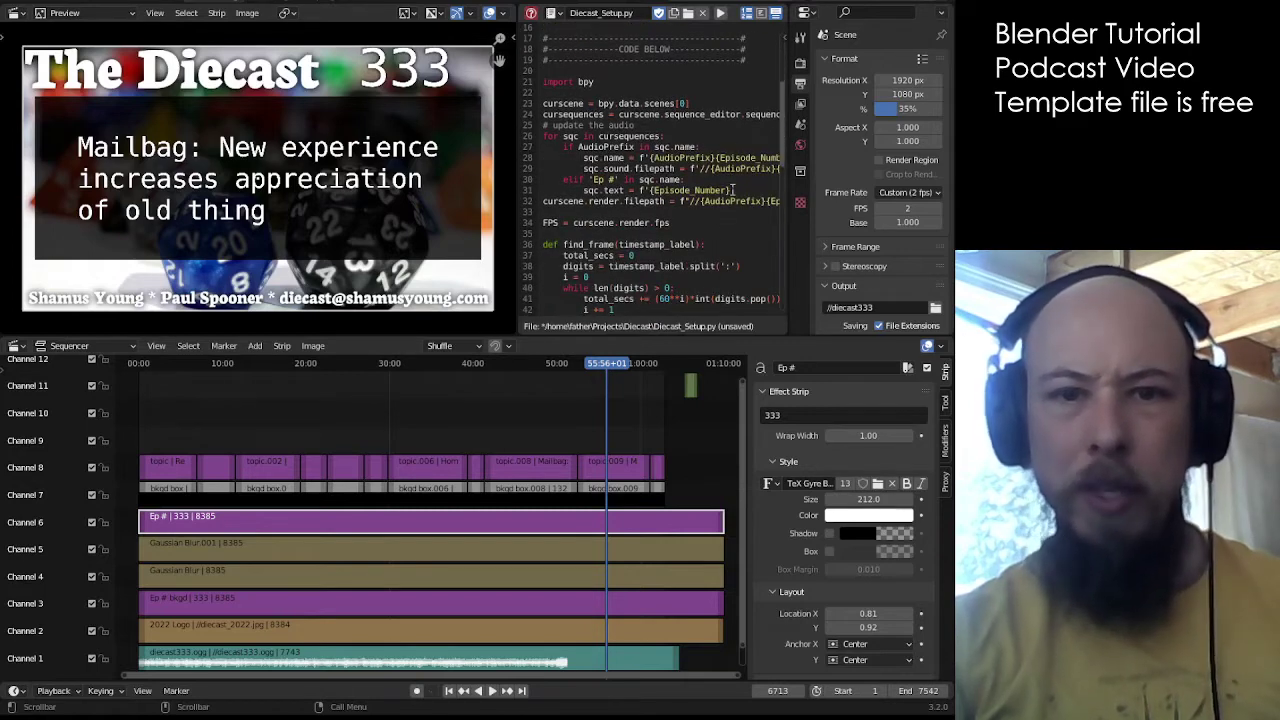
{"action": "scroll", "coordinate": [748, 186], "scroll_direction": "right", "scroll_amount": 5}
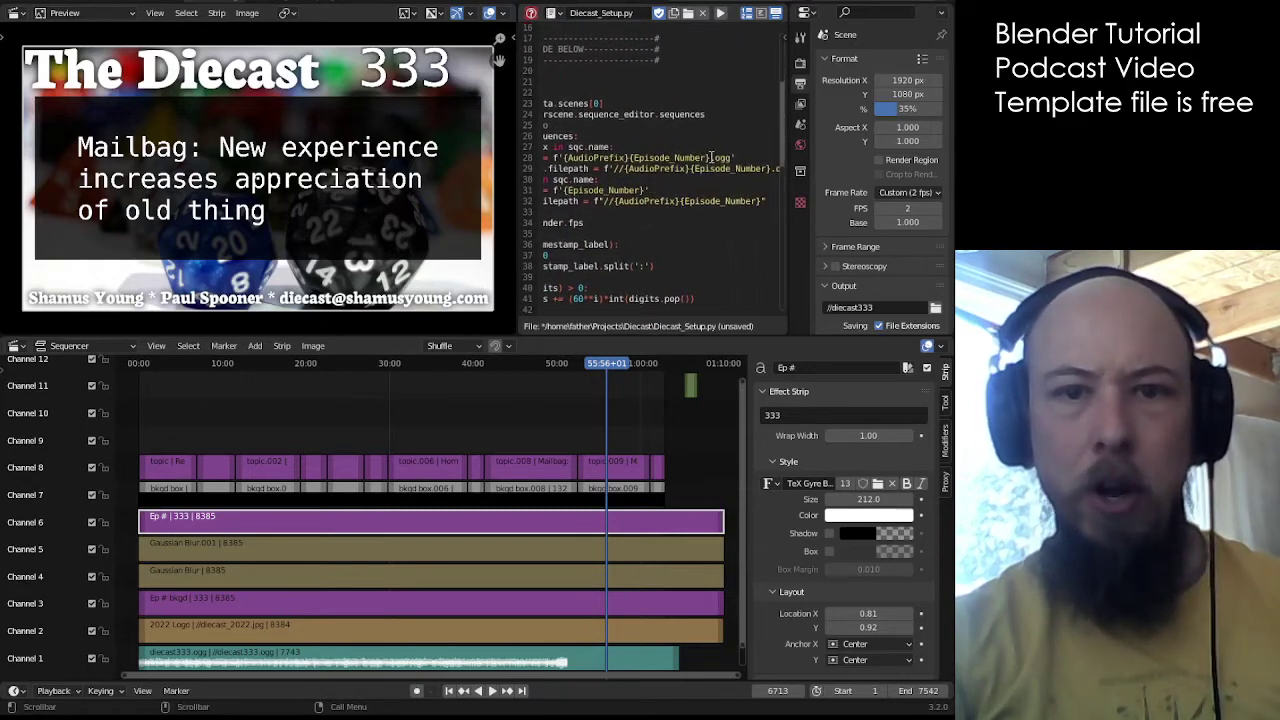
{"action": "double_click", "coordinate": [720, 157]}
{"action": "scroll", "coordinate": [725, 208], "scroll_direction": "left", "scroll_amount": 5}
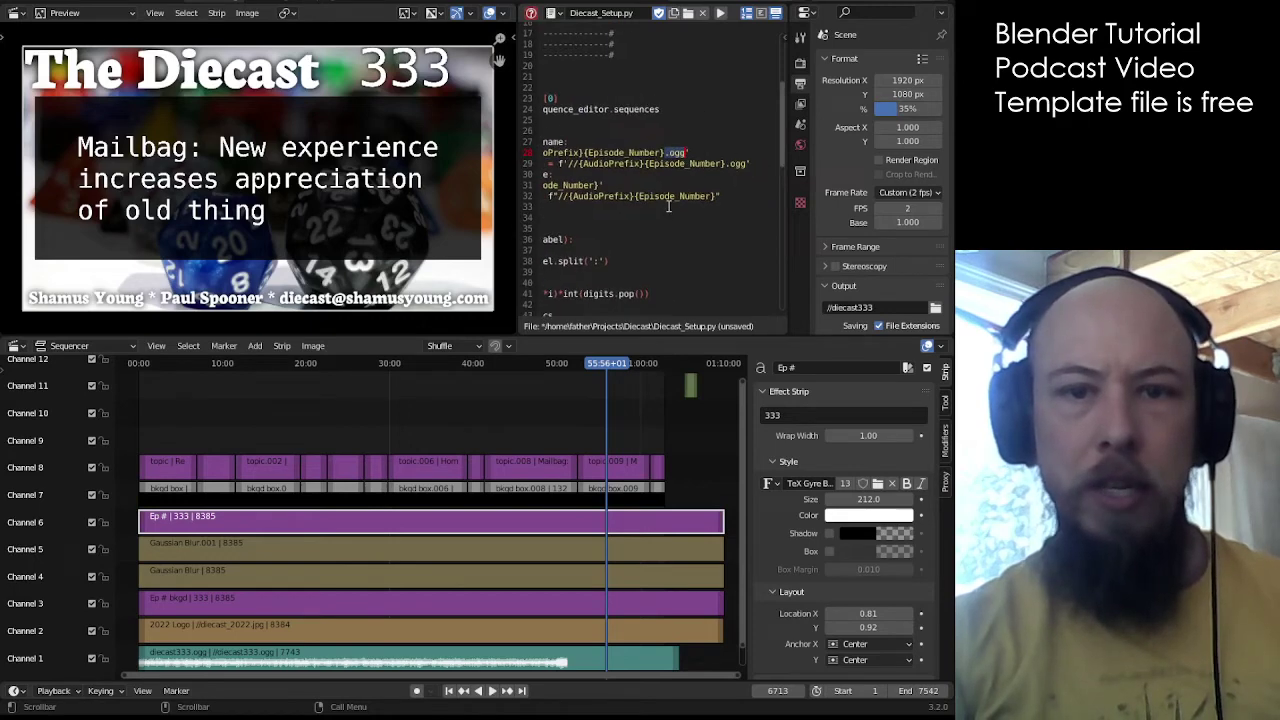
{"action": "scroll", "coordinate": [600, 212], "scroll_direction": "right", "scroll_amount": 8}
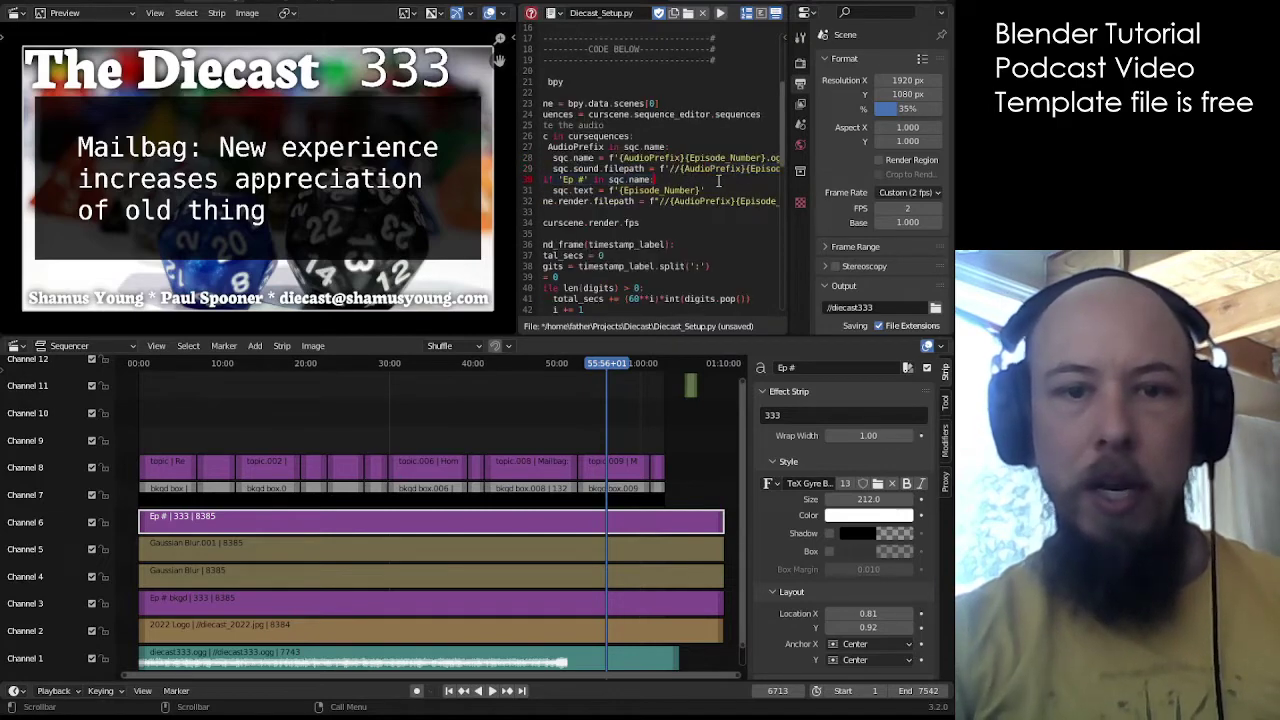
{"action": "scroll", "coordinate": [730, 180], "scroll_direction": "right", "scroll_amount": 3}
{"action": "scroll", "coordinate": [725, 185], "scroll_direction": "up", "scroll_amount": 1}
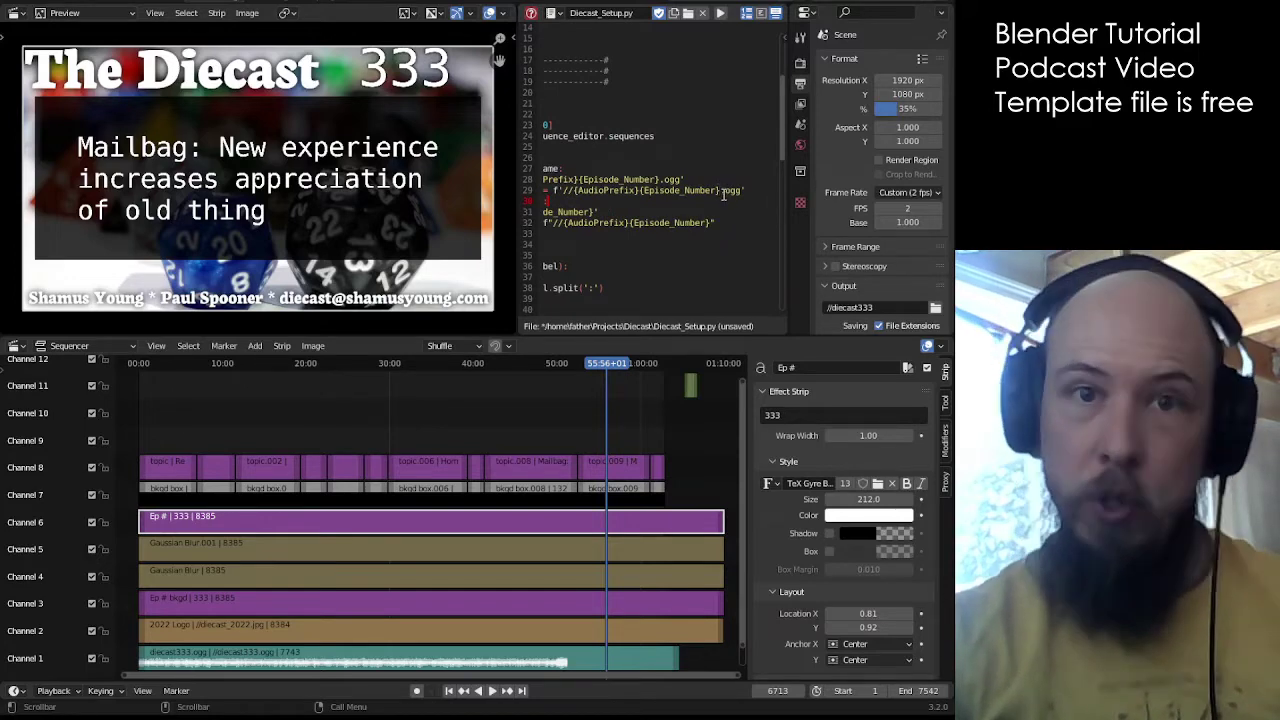
{"action": "scroll", "coordinate": [584, 165], "scroll_direction": "left", "scroll_amount": 3}
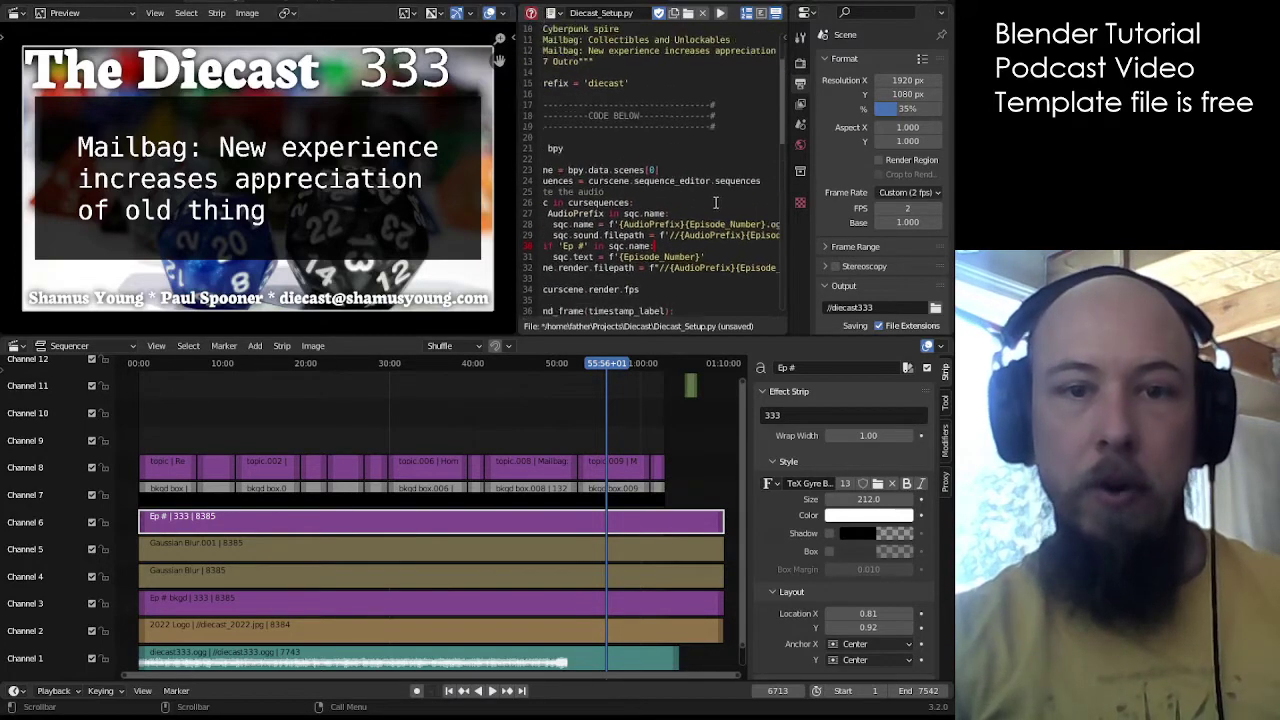
{"action": "scroll", "coordinate": [588, 175], "scroll_direction": "up", "scroll_amount": 3}
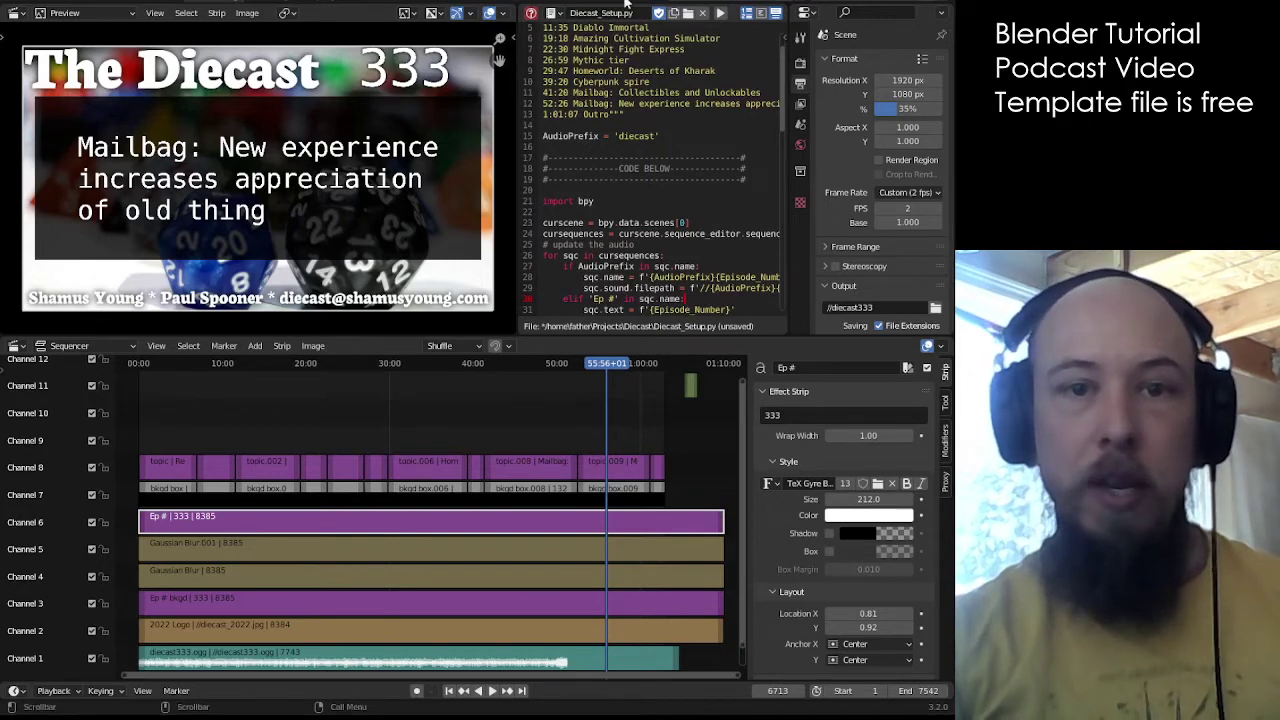
{"action": "scroll", "coordinate": [679, 132], "scroll_direction": "up", "scroll_amount": 2}
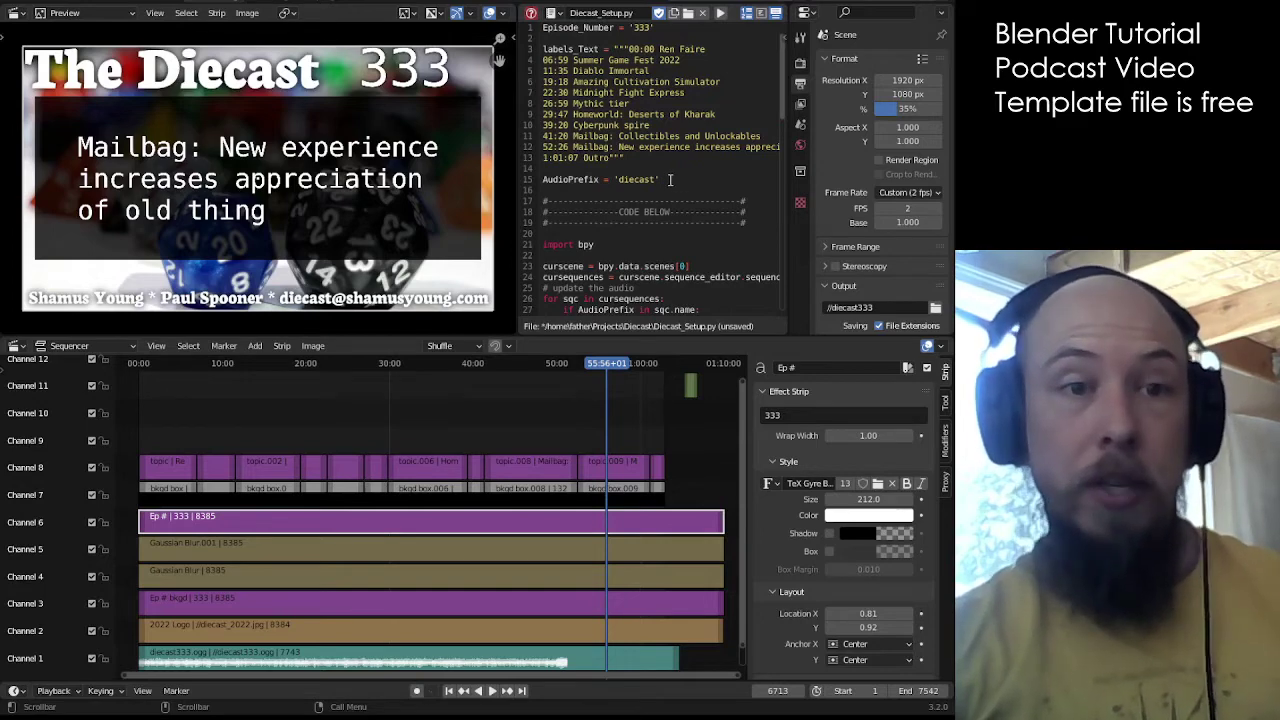
{"action": "scroll", "coordinate": [670, 178], "scroll_direction": "down", "scroll_amount": 1}
{"action": "scroll", "coordinate": [668, 177], "scroll_direction": "right", "scroll_amount": 1}
{"action": "scroll", "coordinate": [667, 178], "scroll_direction": "down", "scroll_amount": 12}
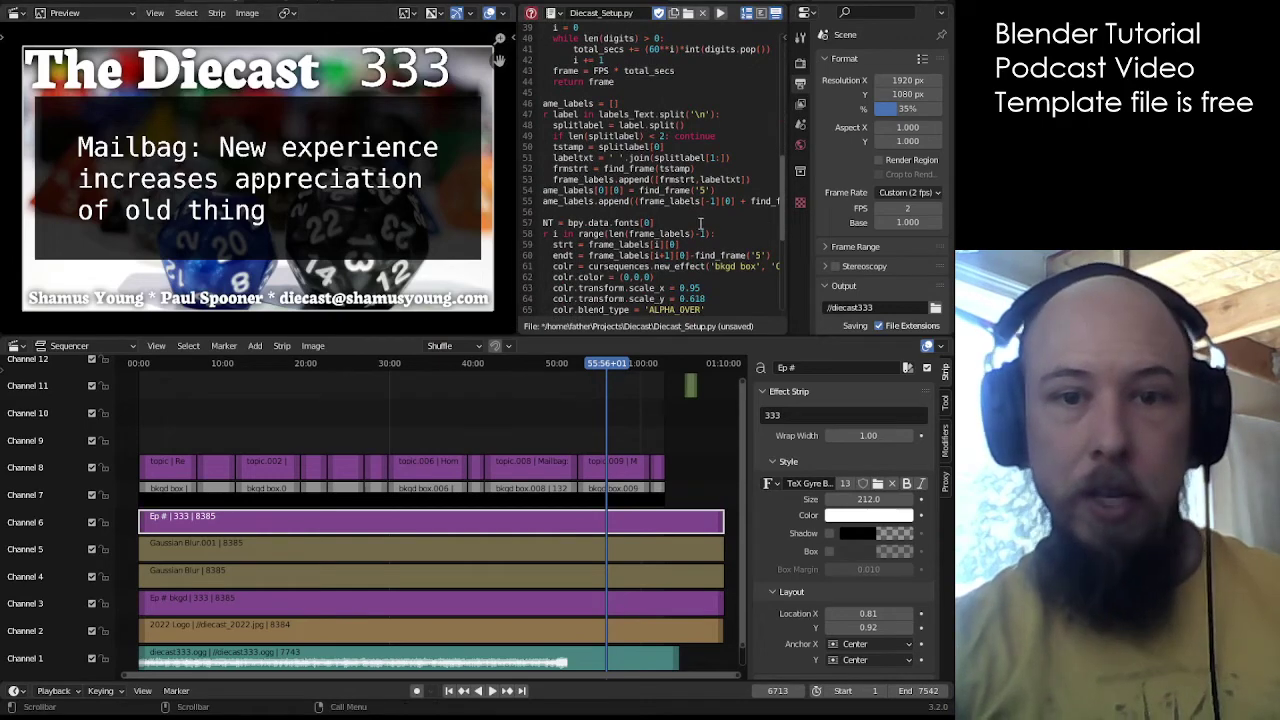
{"action": "scroll", "coordinate": [714, 92], "scroll_direction": "down", "scroll_amount": 4}
{"action": "scroll", "coordinate": [714, 92], "scroll_direction": "left", "scroll_amount": 1}
{"action": "scroll", "coordinate": [714, 92], "scroll_direction": "right", "scroll_amount": 8}
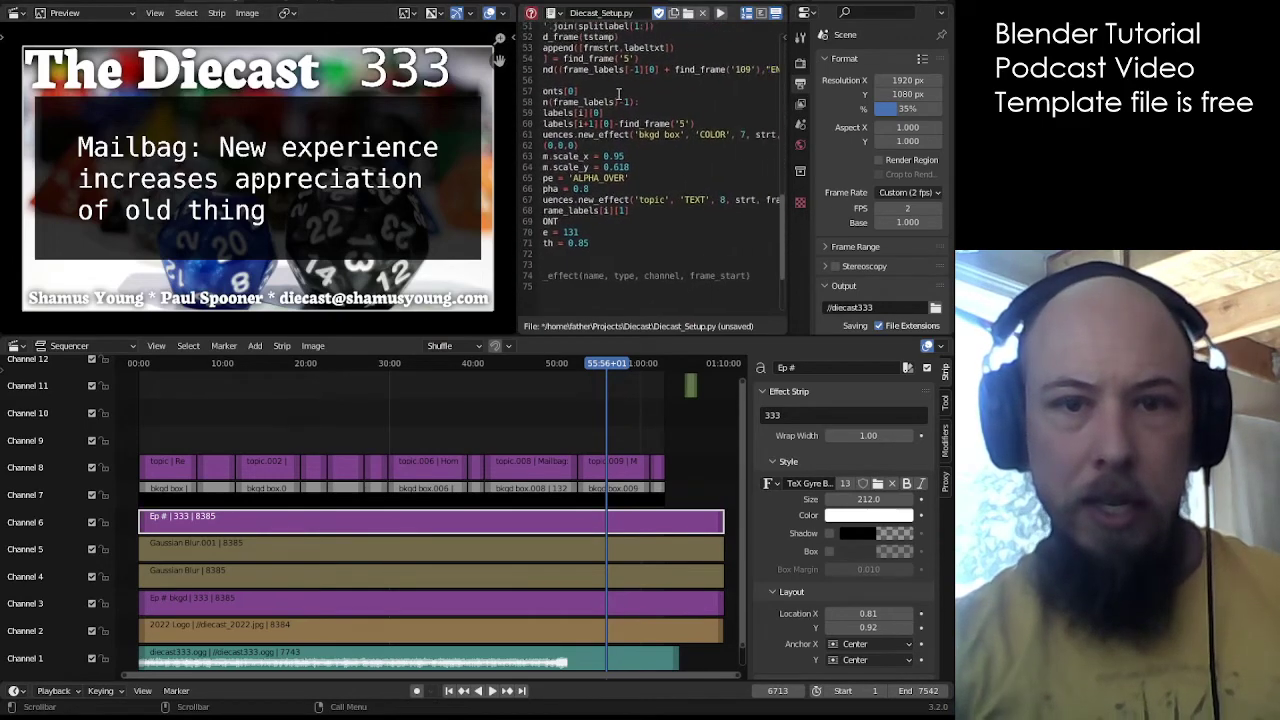
{"action": "scroll", "coordinate": [559, 97], "scroll_direction": "left", "scroll_amount": 8}
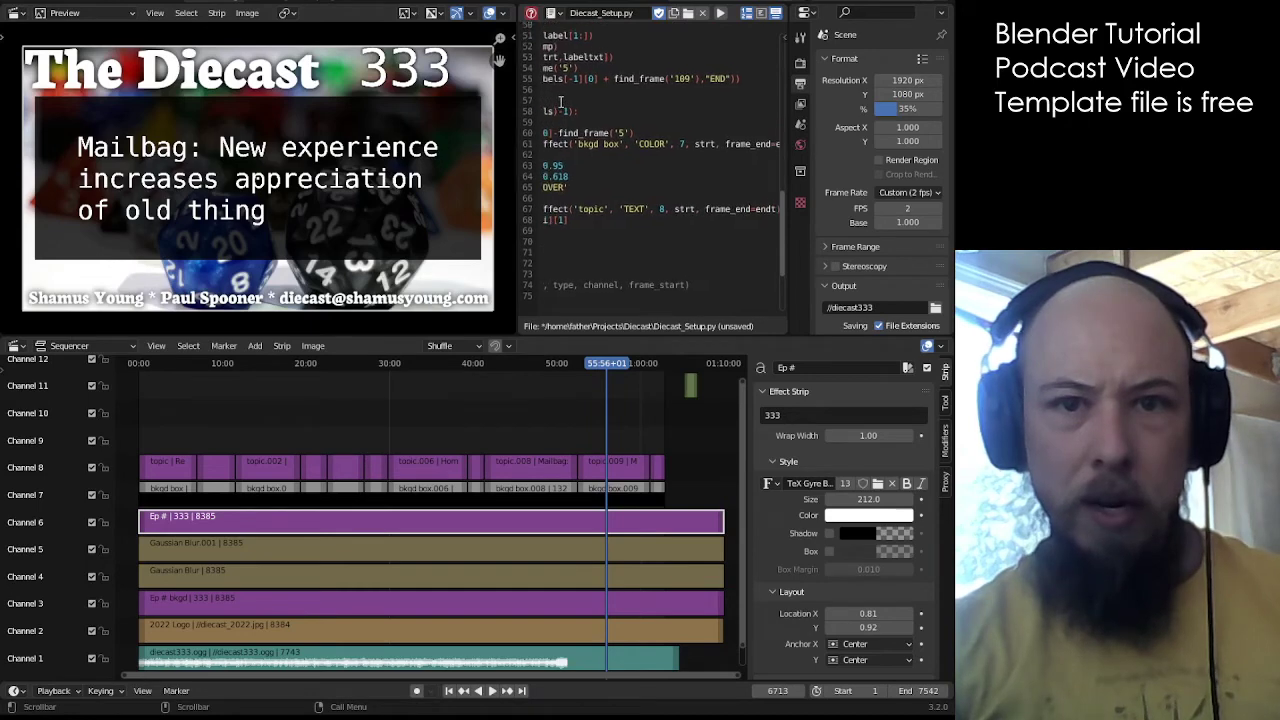
{"action": "scroll", "coordinate": [714, 103], "scroll_direction": "up", "scroll_amount": 17}
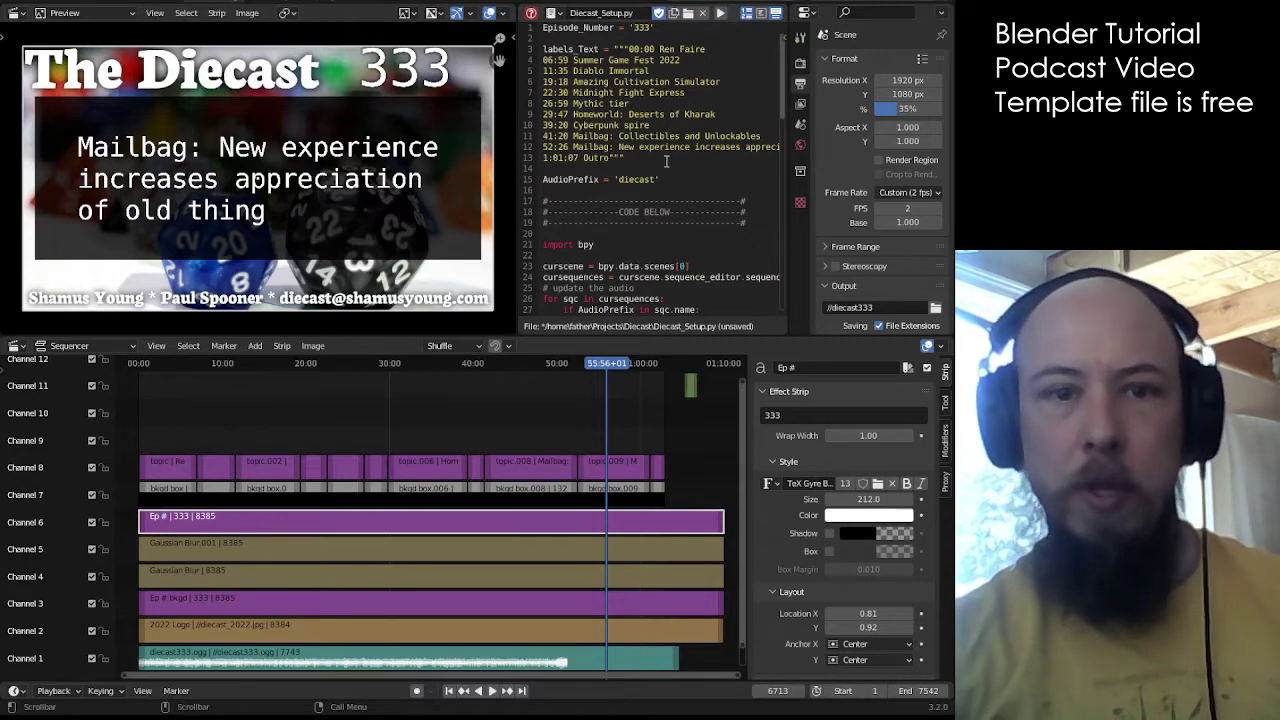
{"action": "scroll", "coordinate": [736, 172], "scroll_direction": "down", "scroll_amount": 19}
{"action": "scroll", "coordinate": [736, 172], "scroll_direction": "up", "scroll_amount": 19}
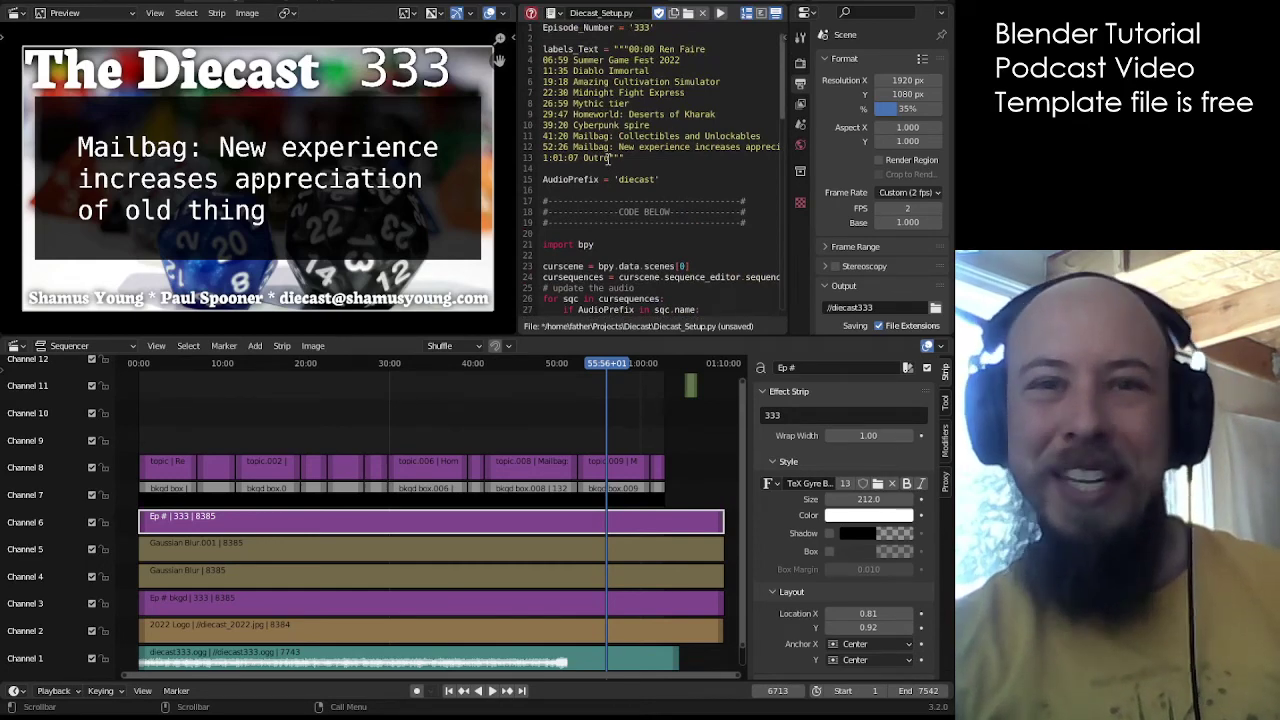
Step: Highlight the labels_Text list and timeline topic strips, then select topic lines 06:59 through 41:20
{"action": "left_click_drag", "start_coordinate": [609, 158], "coordinate": [628, 48]}
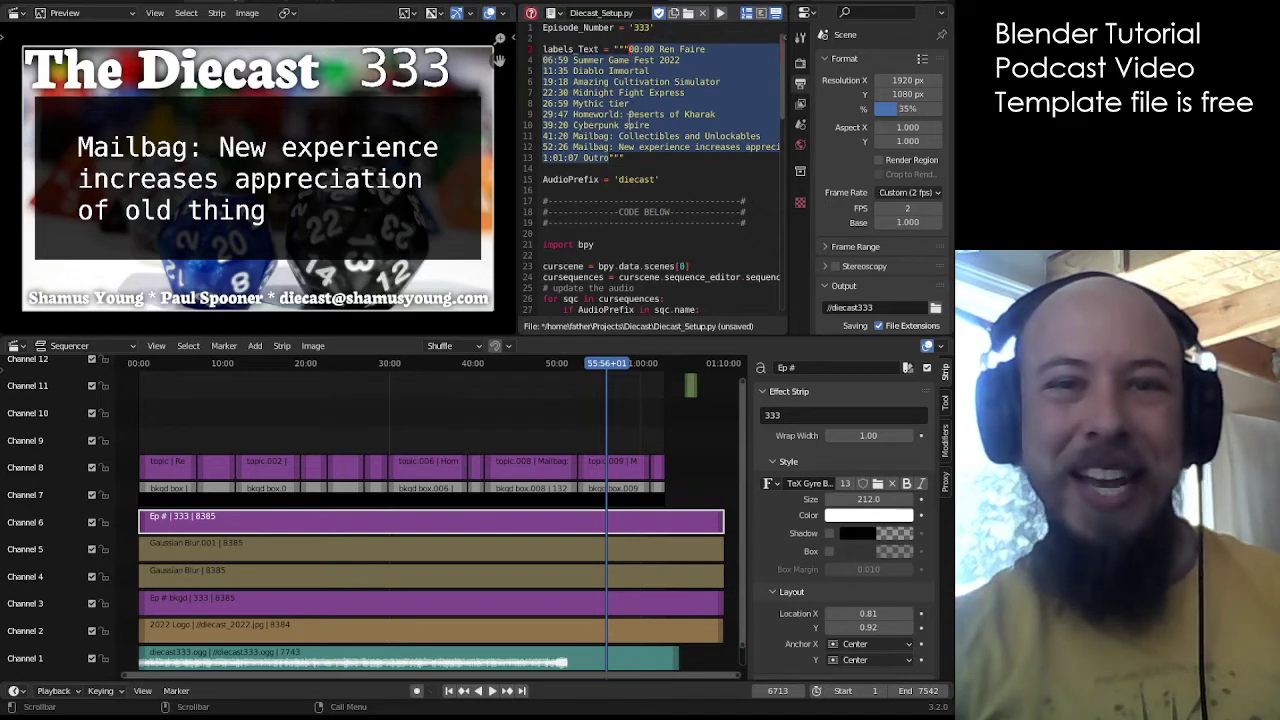
{"action": "left_click", "coordinate": [630, 114]}
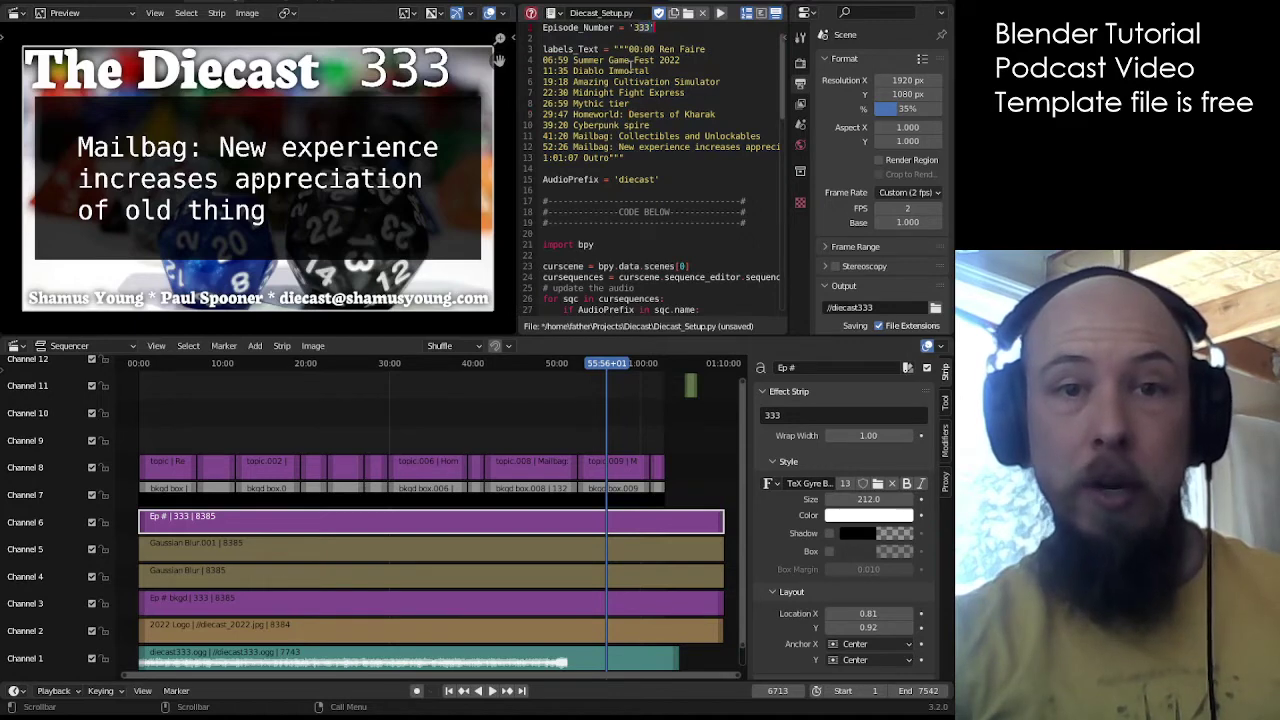
{"action": "left_click_drag", "start_coordinate": [600, 48], "coordinate": [603, 158]}
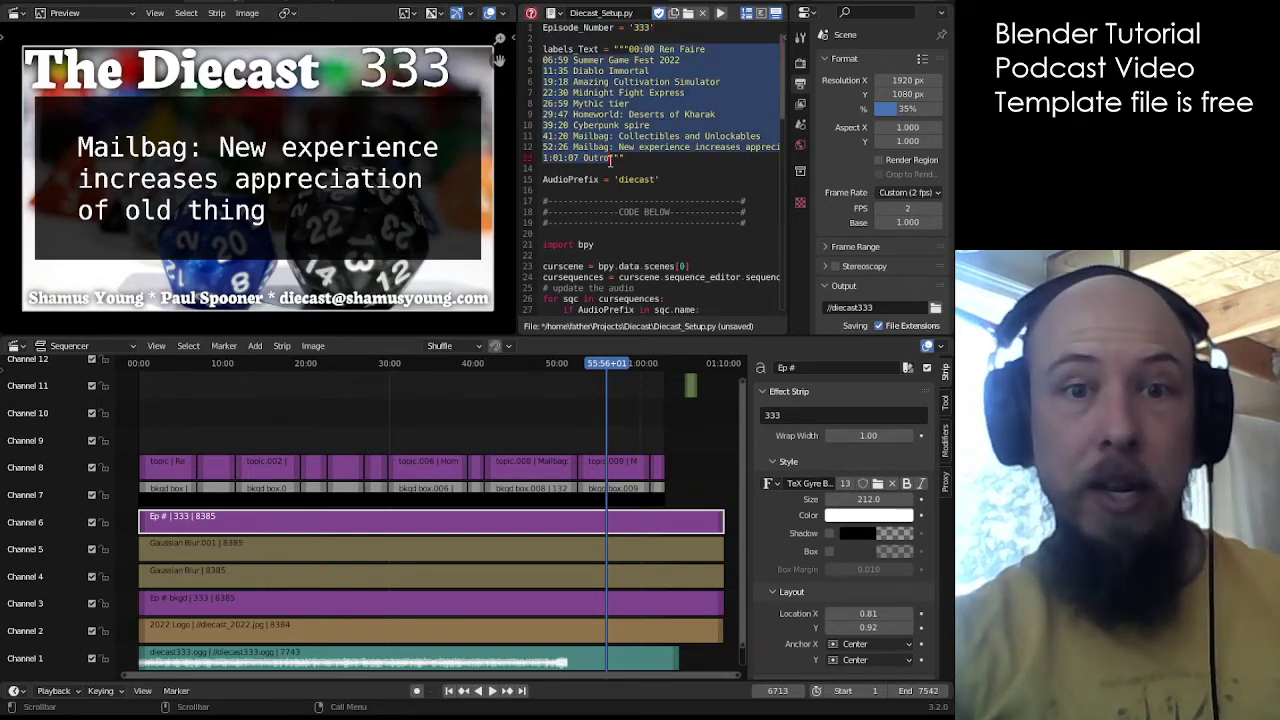
{"action": "left_click", "coordinate": [645, 92]}
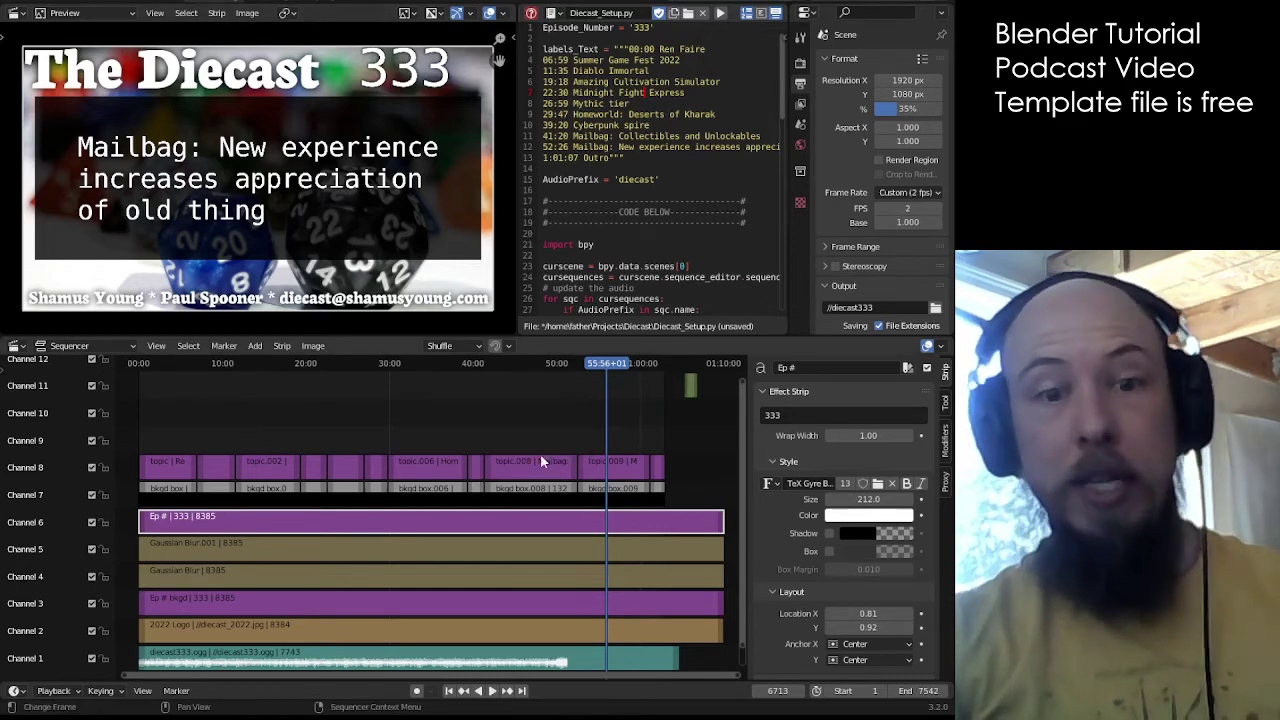
{"action": "left_click_drag", "start_coordinate": [690, 420], "coordinate": [224, 474]}
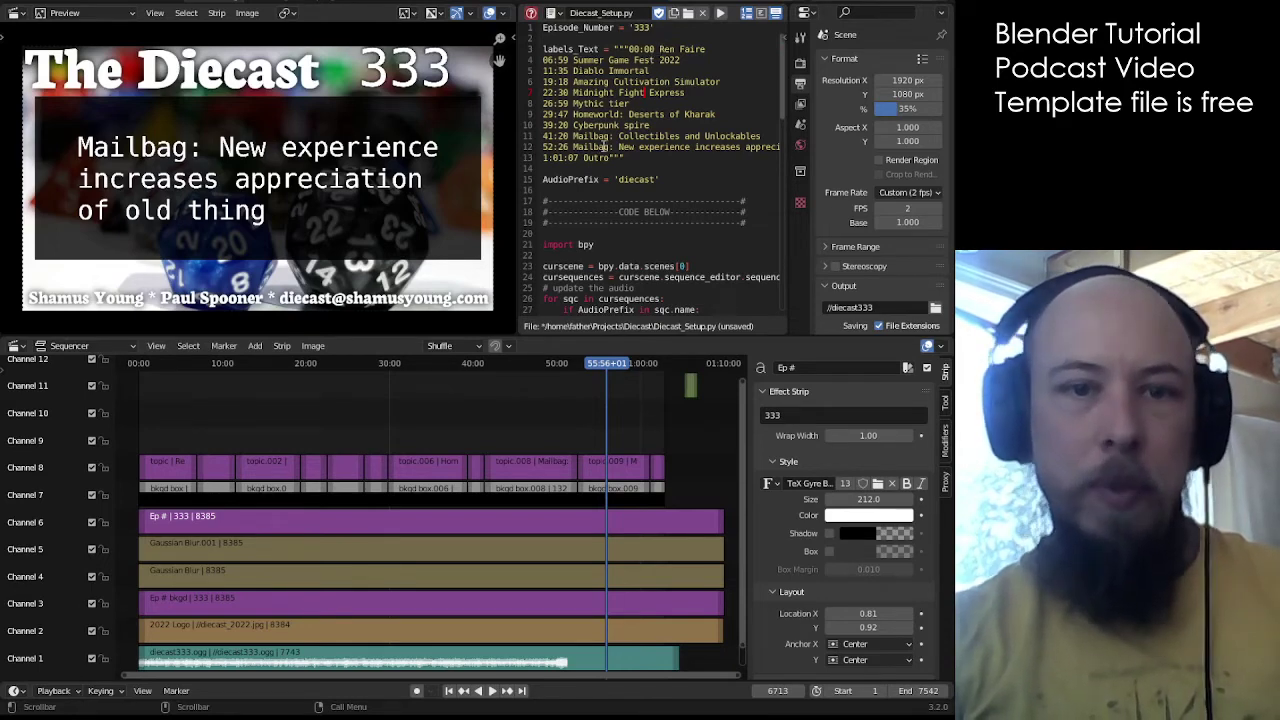
{"action": "left_click_drag", "start_coordinate": [765, 135], "coordinate": [541, 62]}
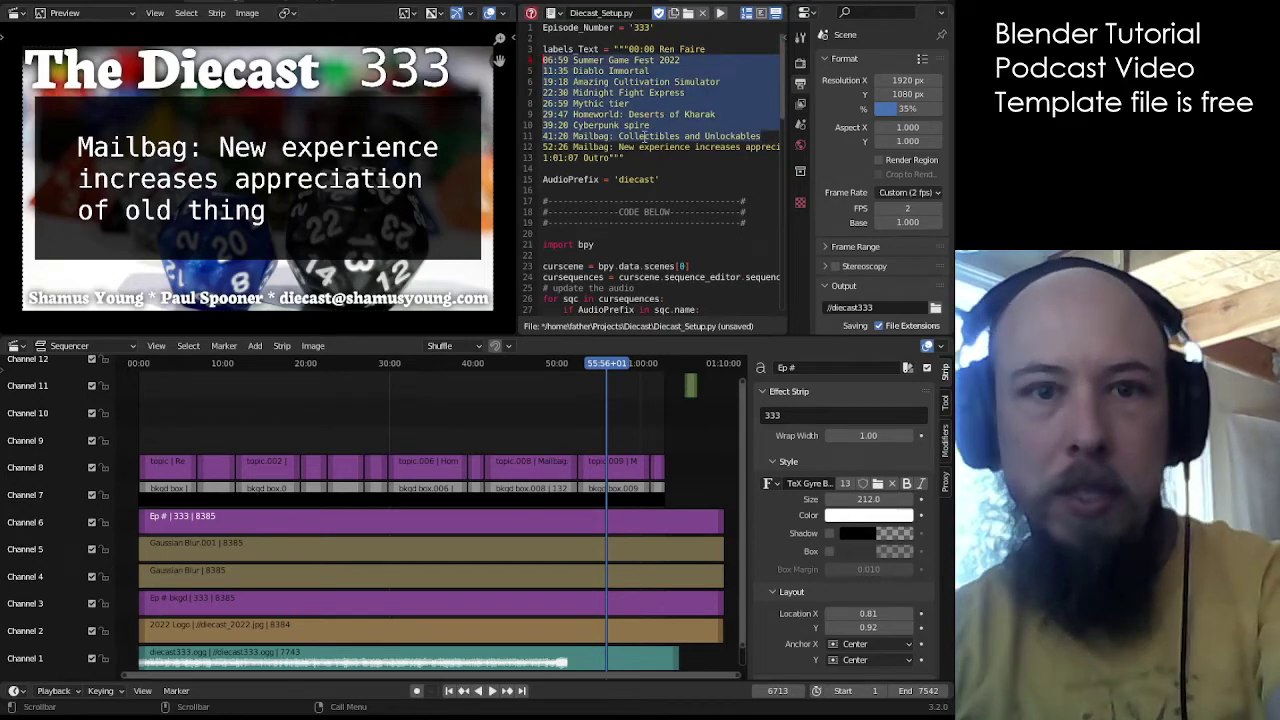
Step: Trim the topic labels to Ren Faire, Mailbag and Outro, and generate their title strips
{"action": "key", "text": "BackSpace"}
{"action": "key", "text": "BackSpace"}
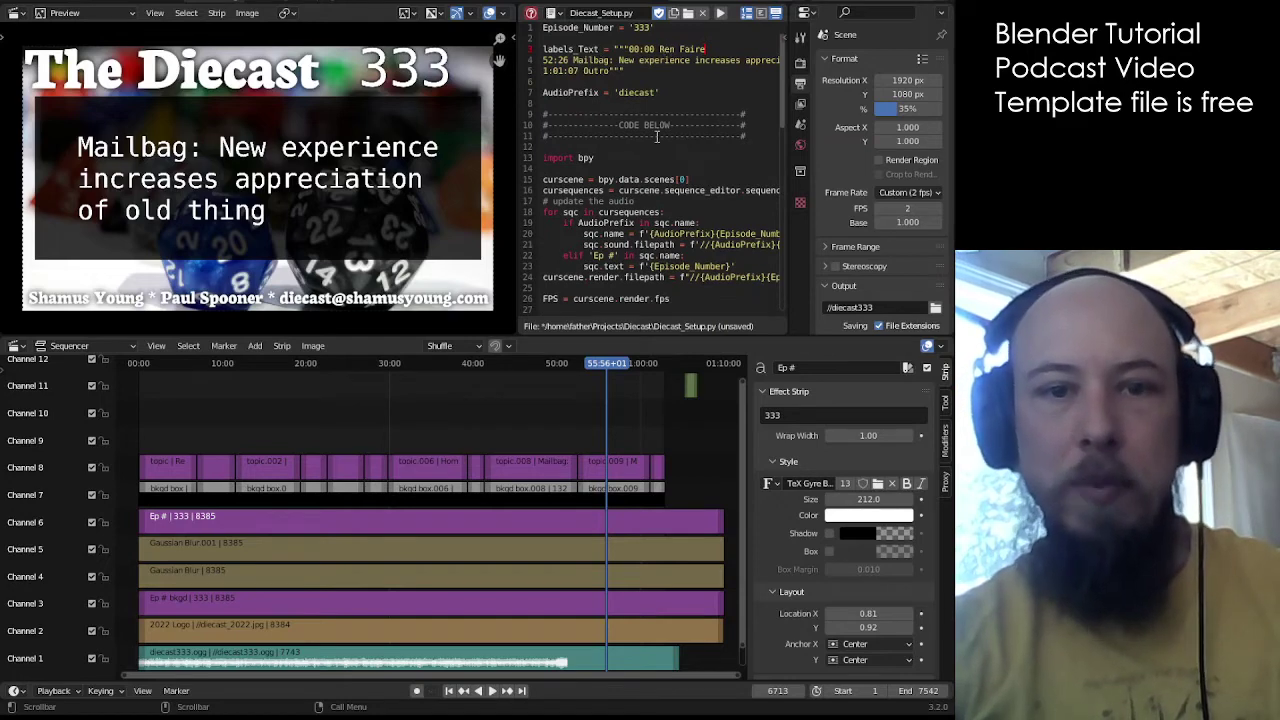
{"action": "key", "text": "alt+p"}
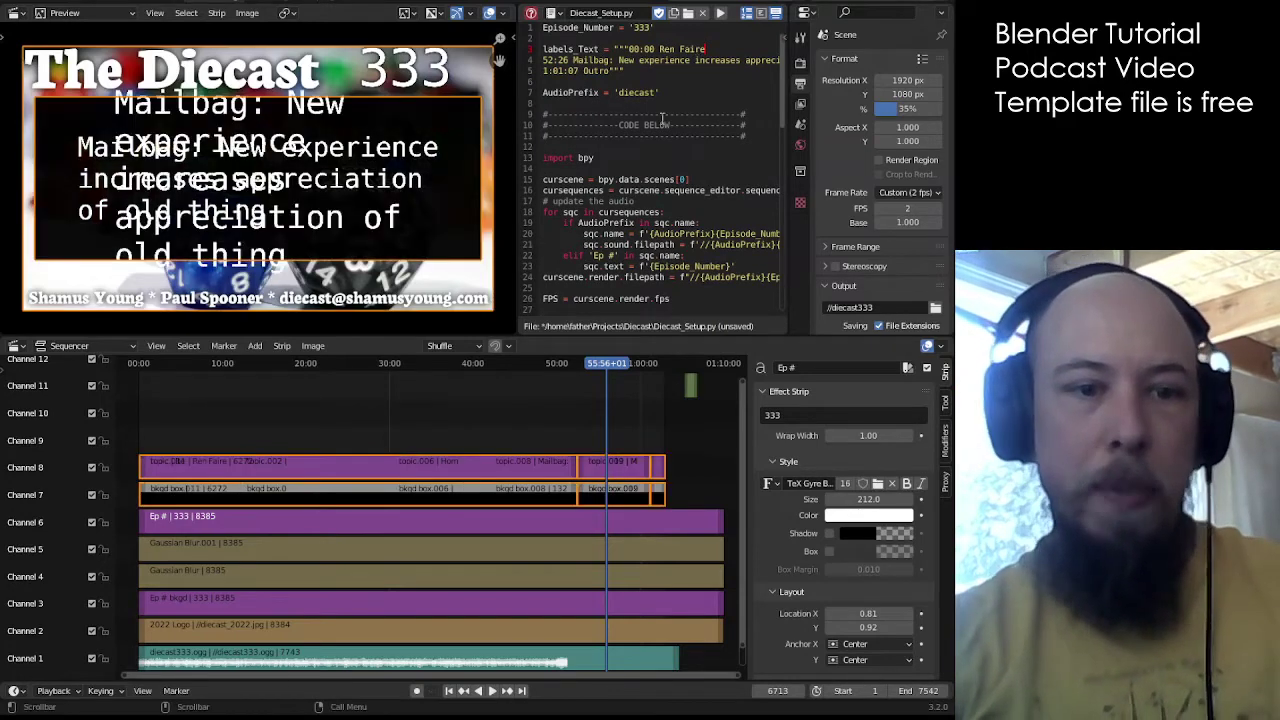
{"action": "left_click_drag", "start_coordinate": [497, 474], "coordinate": [551, 450]}
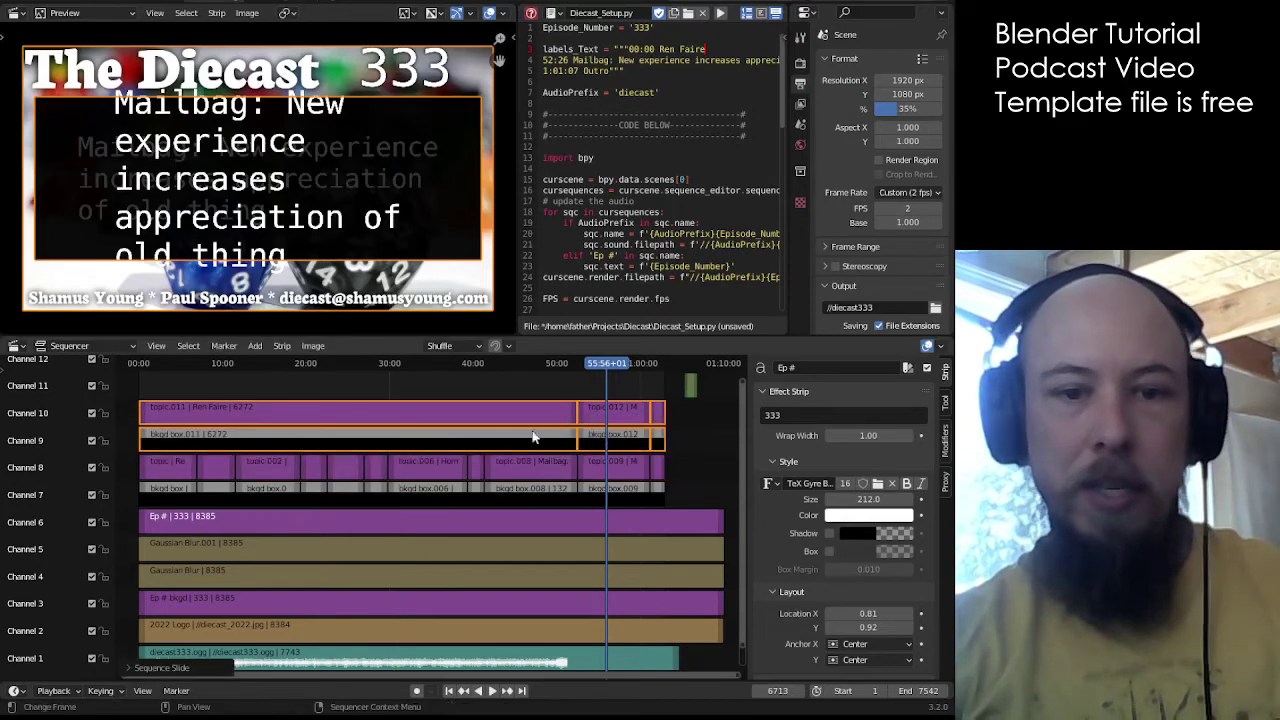
Step: Delete all topic and box strips in channels 7–10, including the two regenerated ones
{"action": "left_click_drag", "start_coordinate": [695, 401], "coordinate": [148, 487]}
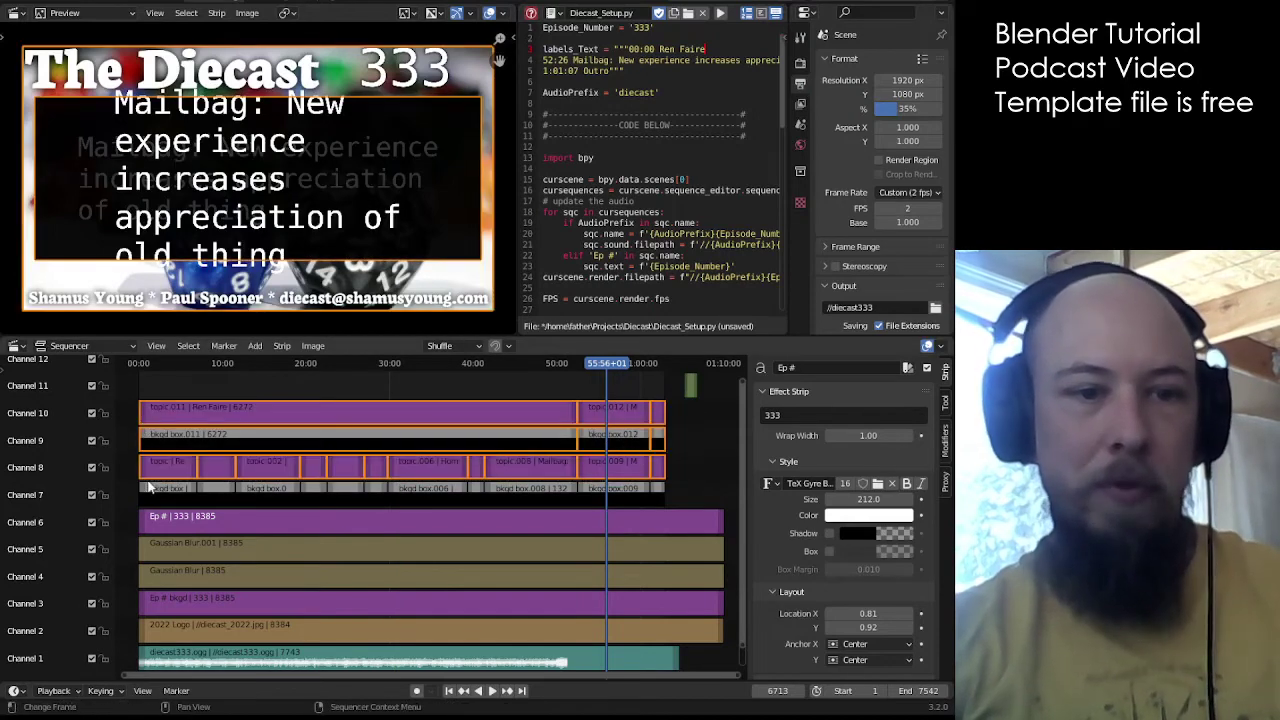
{"action": "left_click_drag", "start_coordinate": [695, 413], "coordinate": [152, 490]}
{"action": "key", "text": "Delete"}
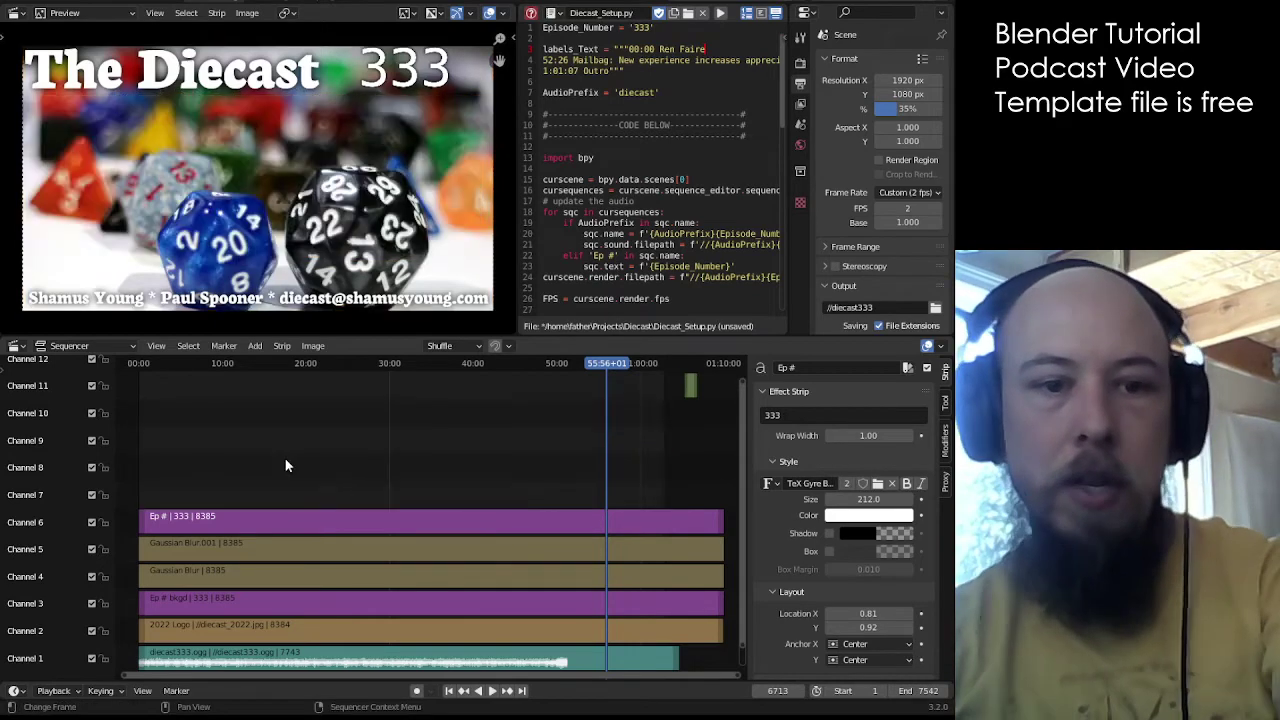
{"action": "key", "text": "alt+p"}
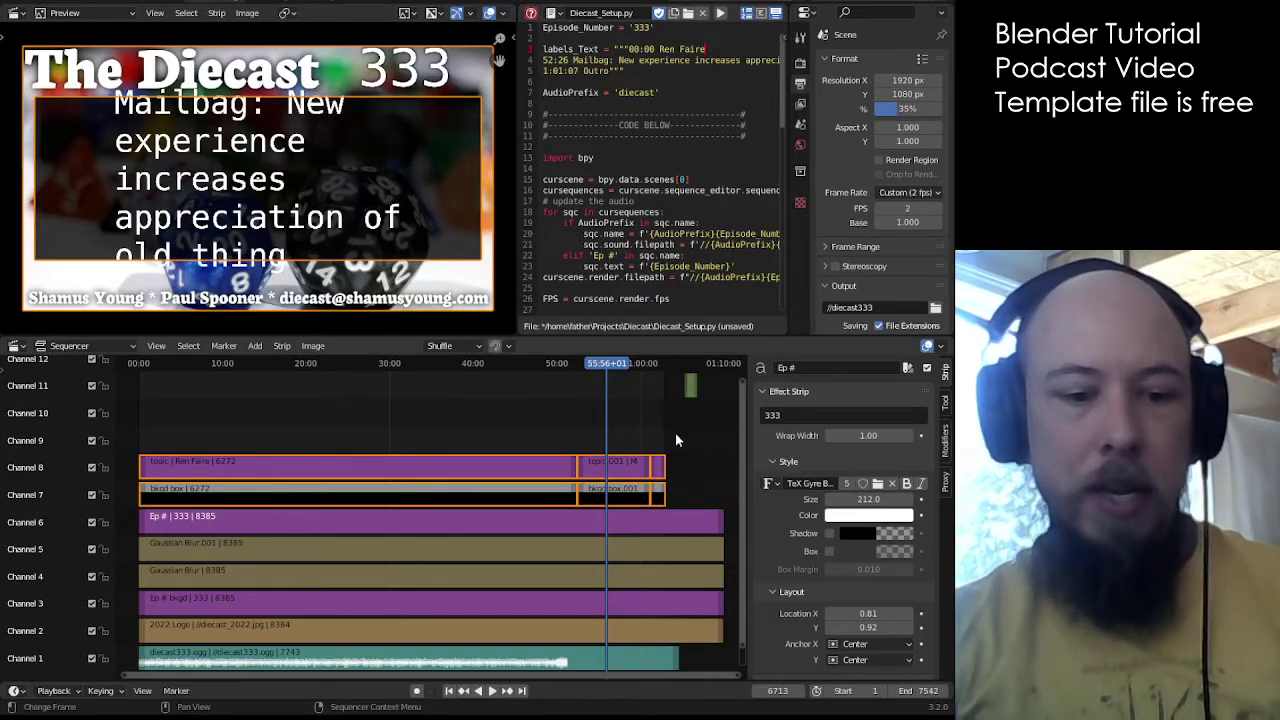
{"action": "key", "text": "Delete"}
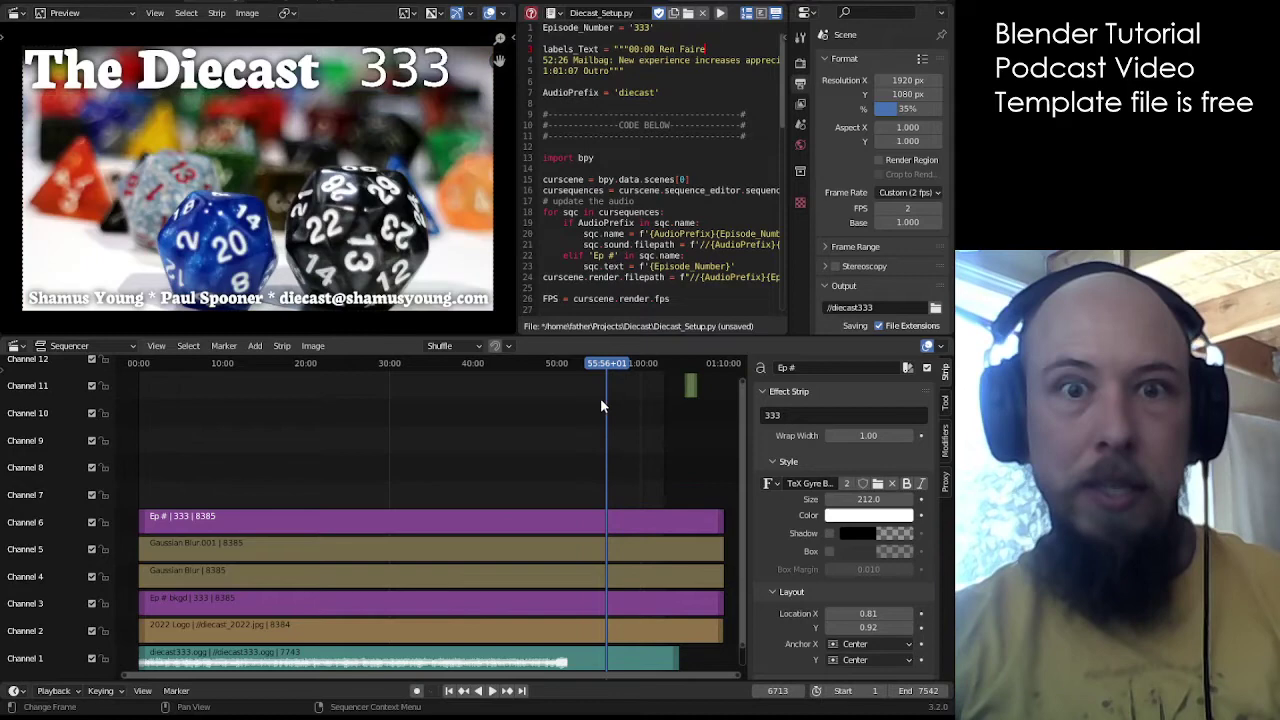